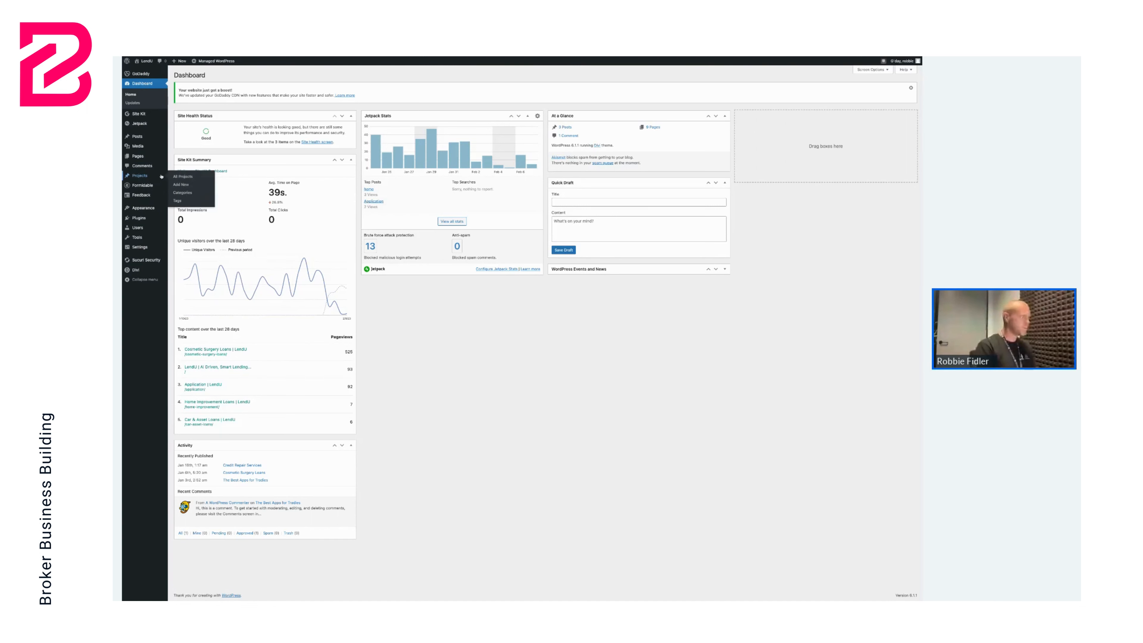
# Open the DEMO Landing Page from the site's page list for editing with the Divi Builder
pyautogui.moveTo(141, 217)
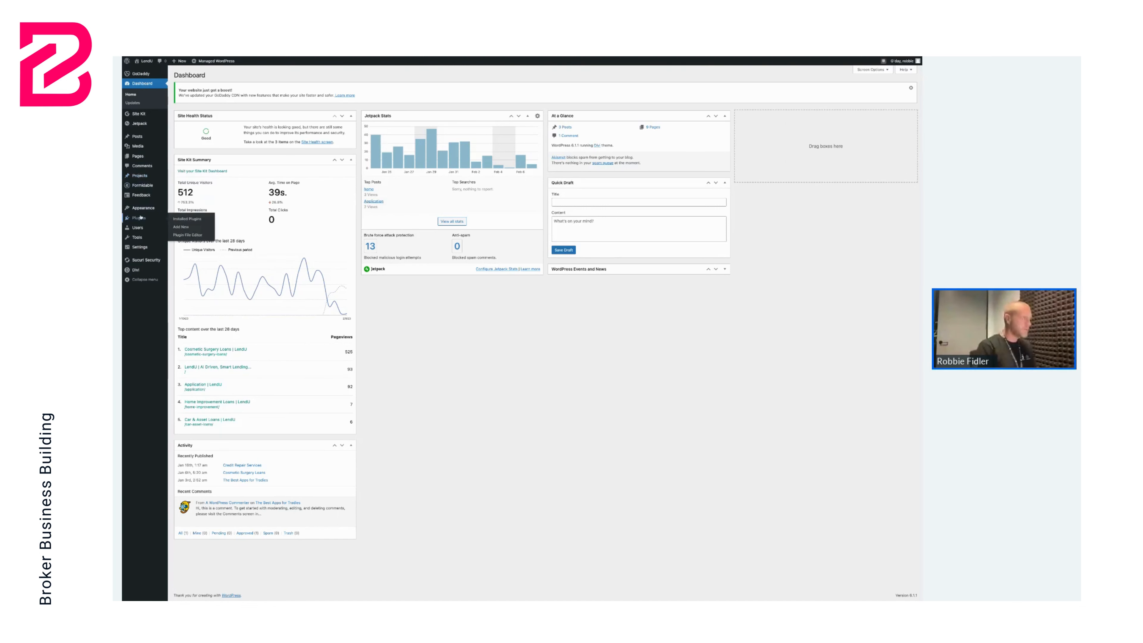
pyautogui.click(139, 157)
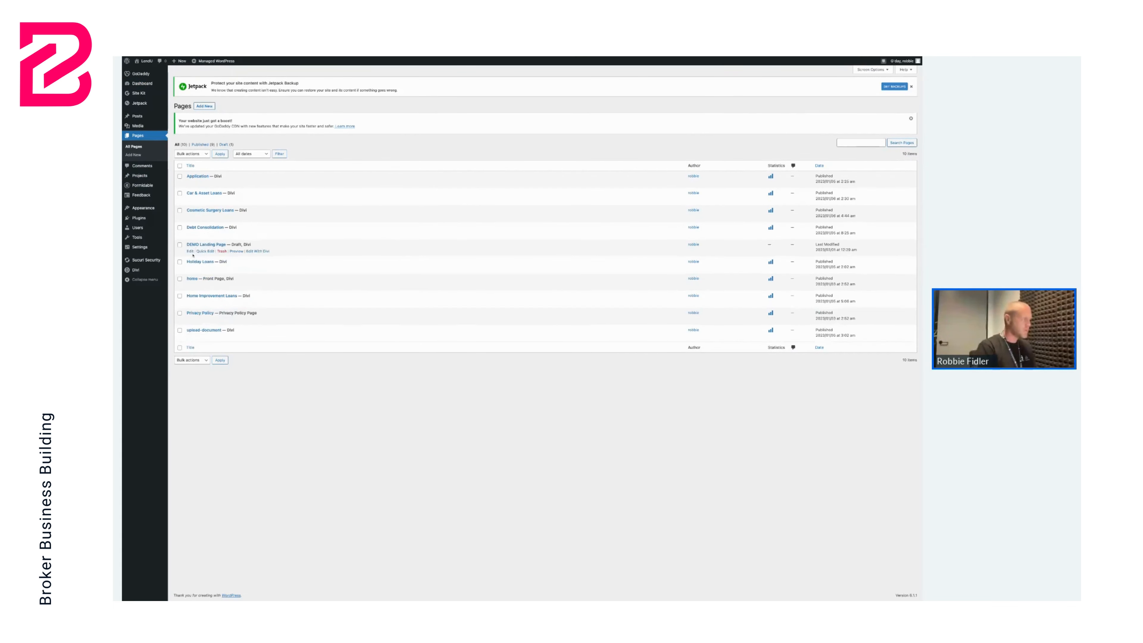
pyautogui.click(203, 244)
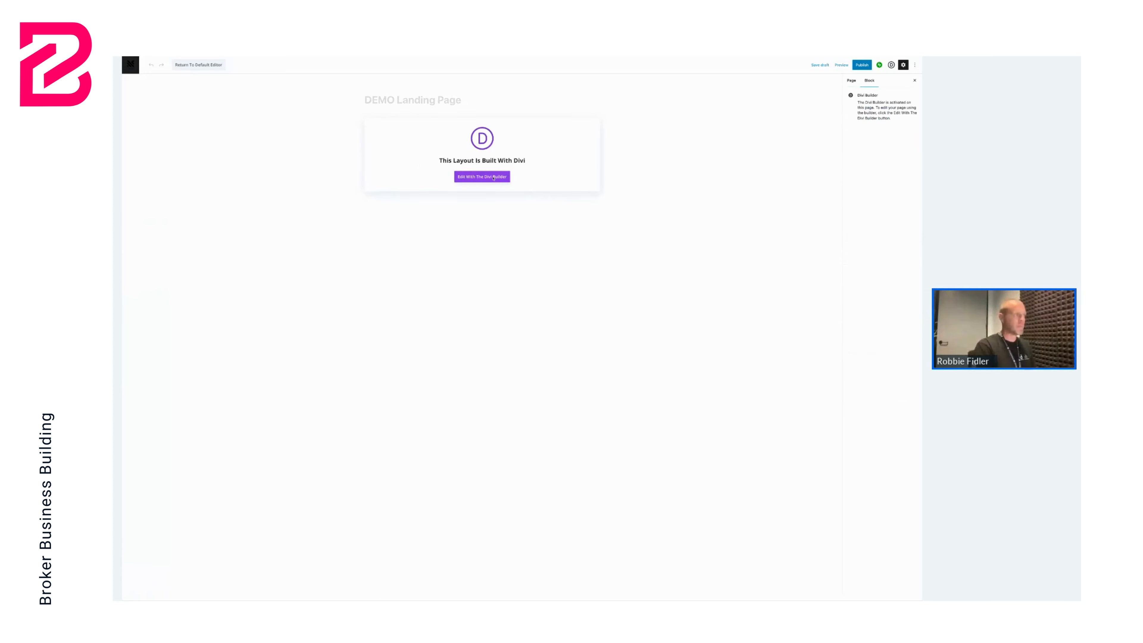
pyautogui.click(493, 178)
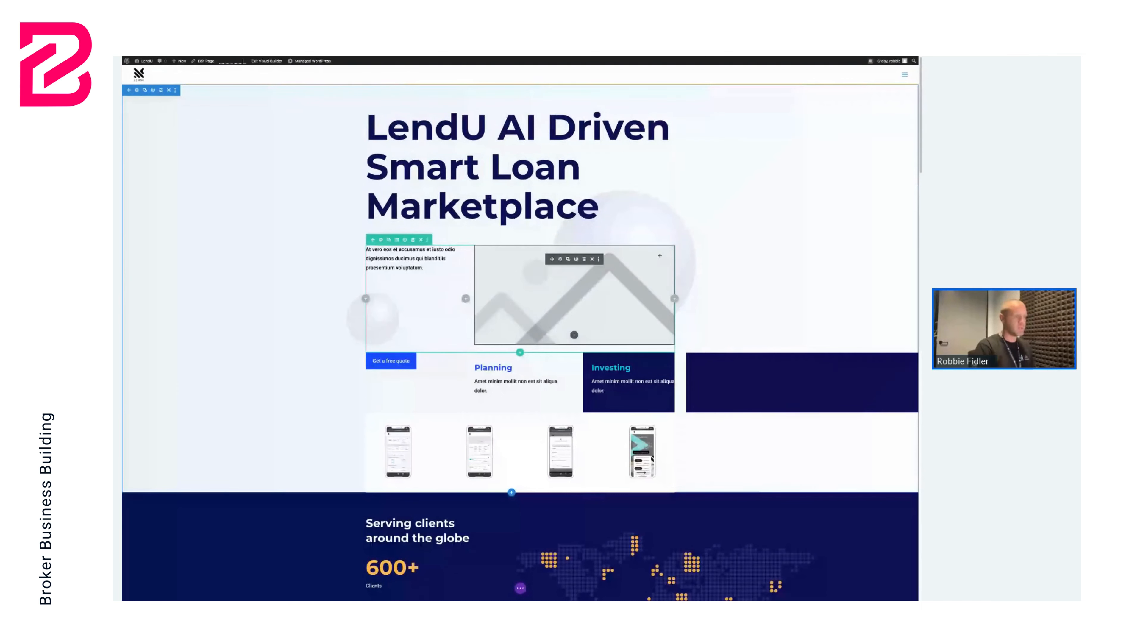
# Replace the placeholder image below the main heading with the white BMW car picture from the media library
pyautogui.click(561, 259)
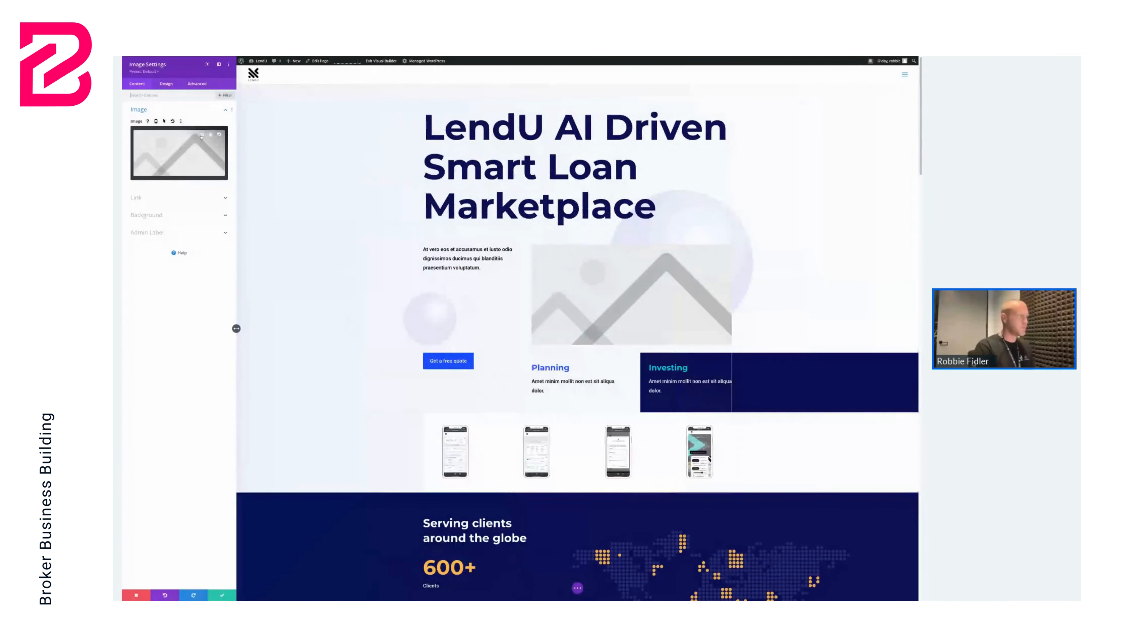
pyautogui.click(201, 136)
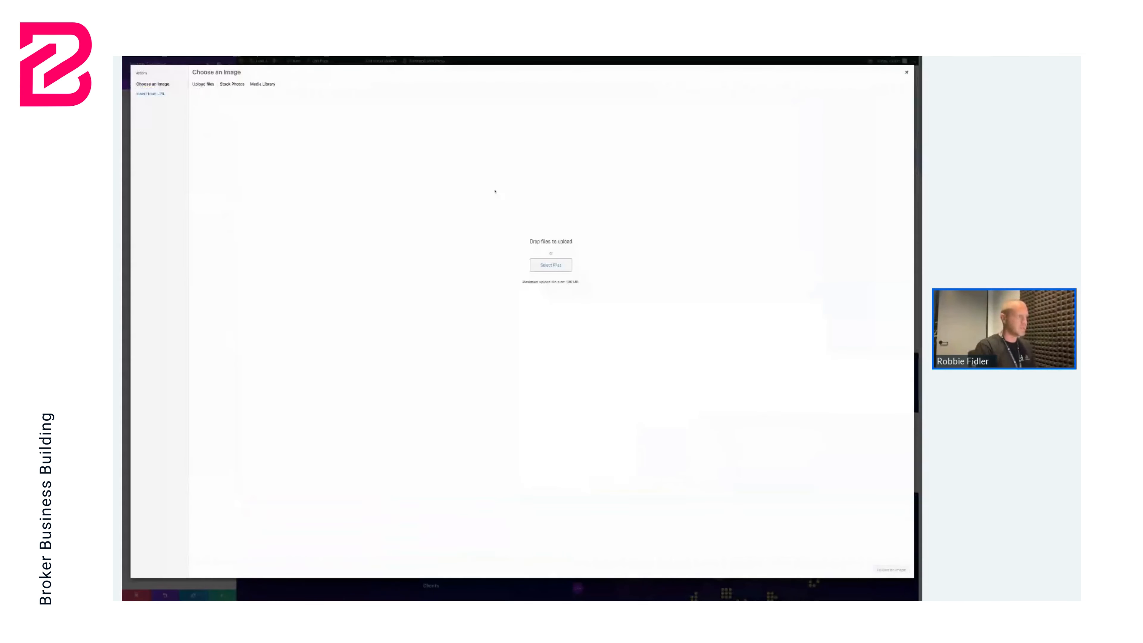
pyautogui.click(261, 85)
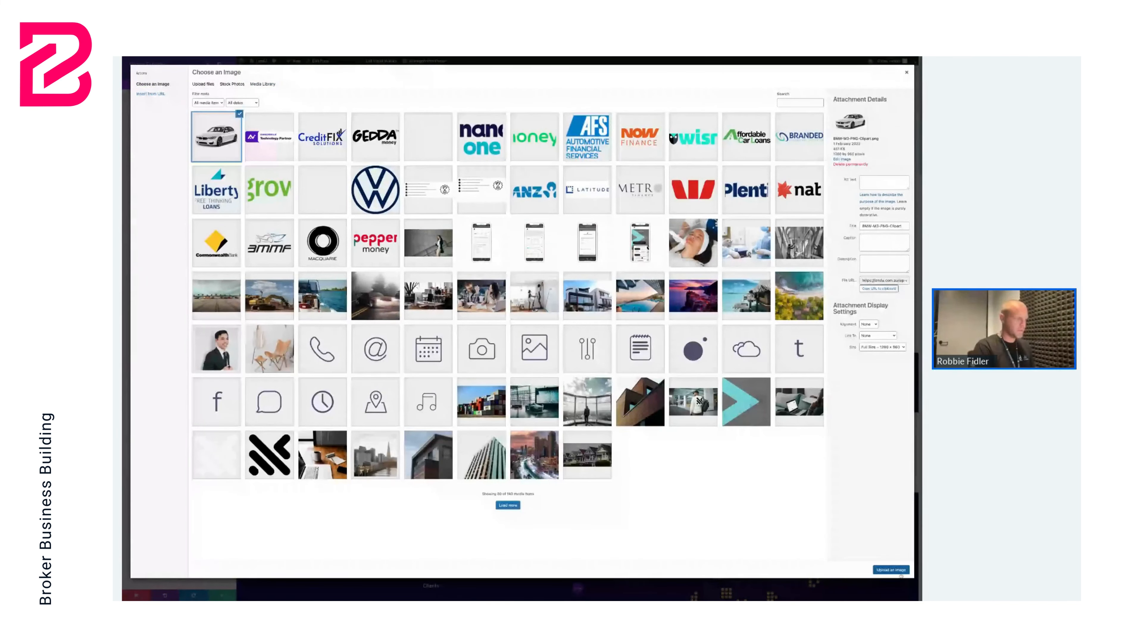
pyautogui.click(901, 571)
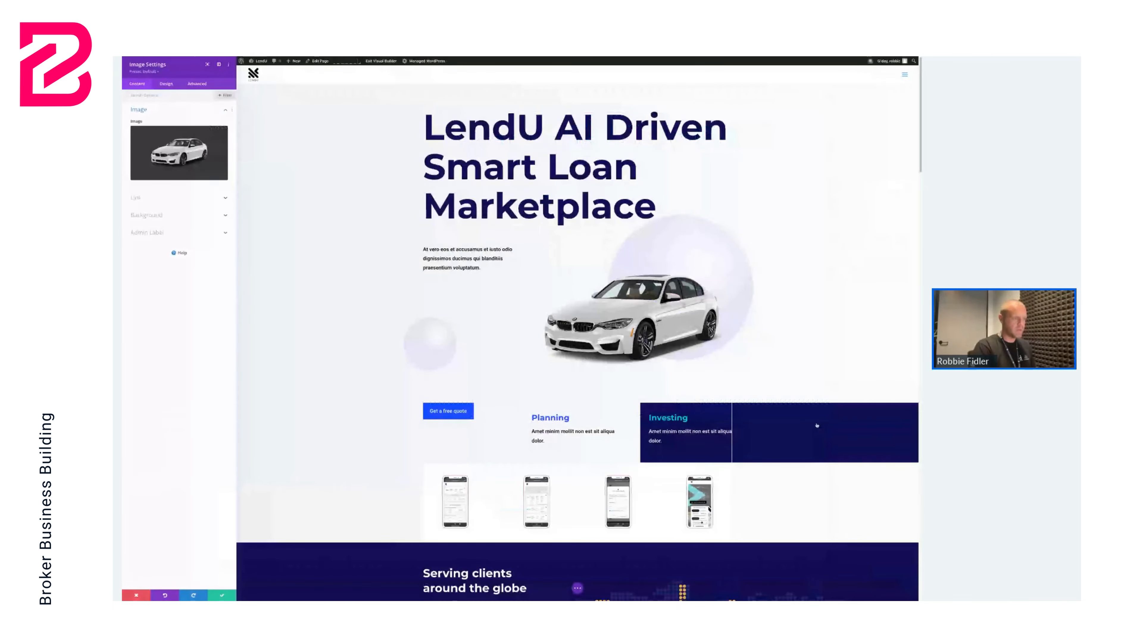
pyautogui.scroll(-5, 817, 426)
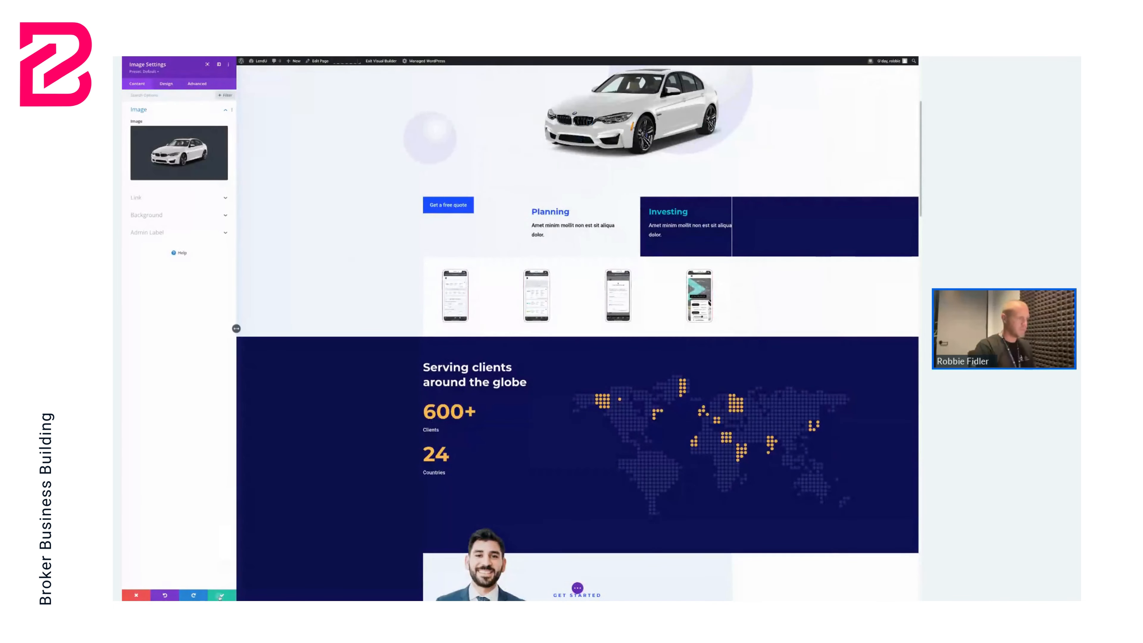
pyautogui.press('Escape')
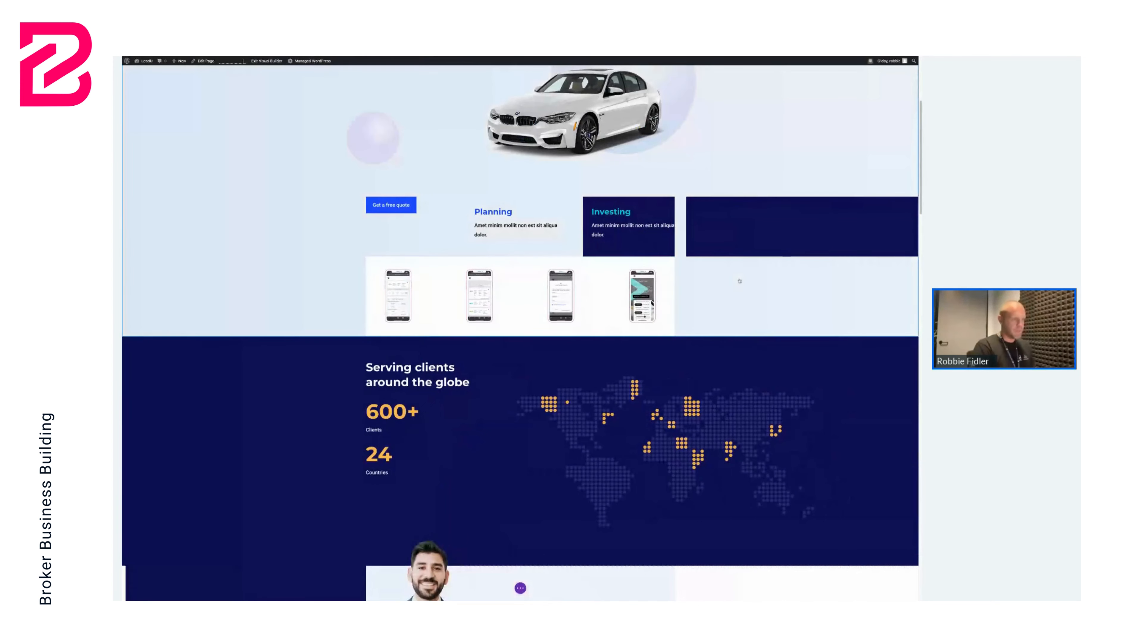
# Change the footer's first social network from Twitter to Facebook and set its account link to facebook.com
pyautogui.scroll(-10, 740, 280)
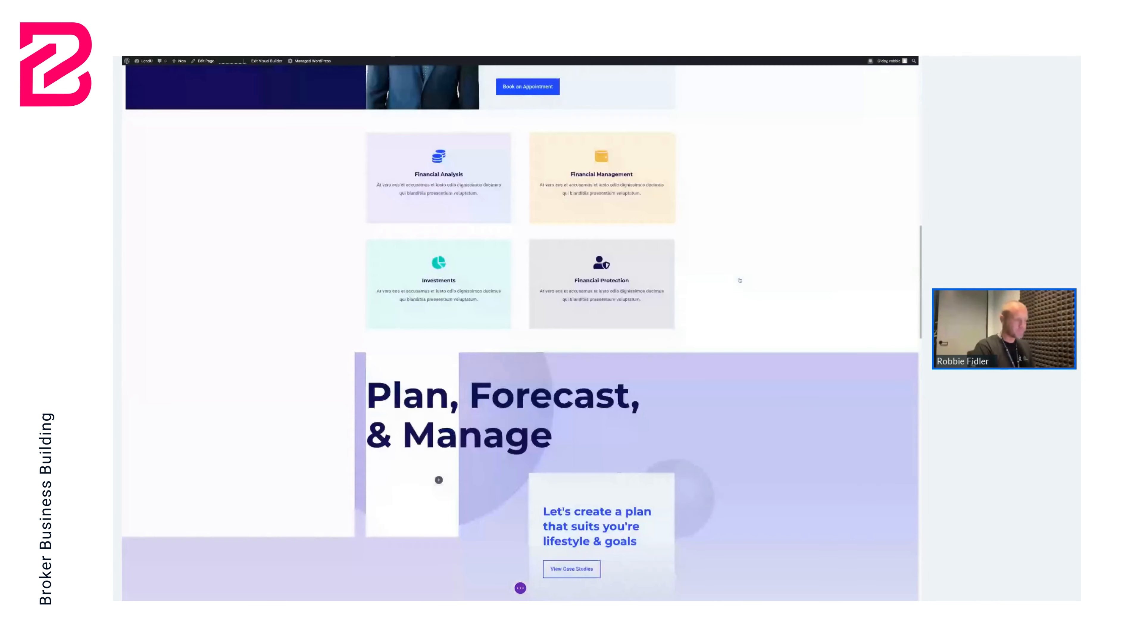
pyautogui.scroll(2, 740, 280)
pyautogui.scroll(-10, 740, 280)
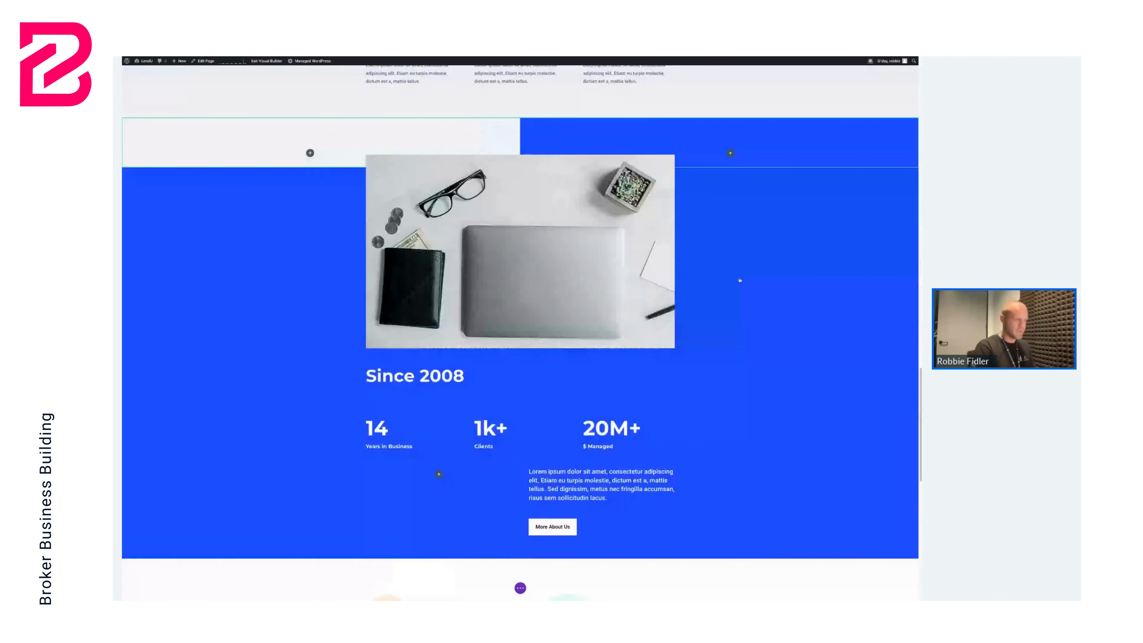
pyautogui.scroll(-10, 740, 280)
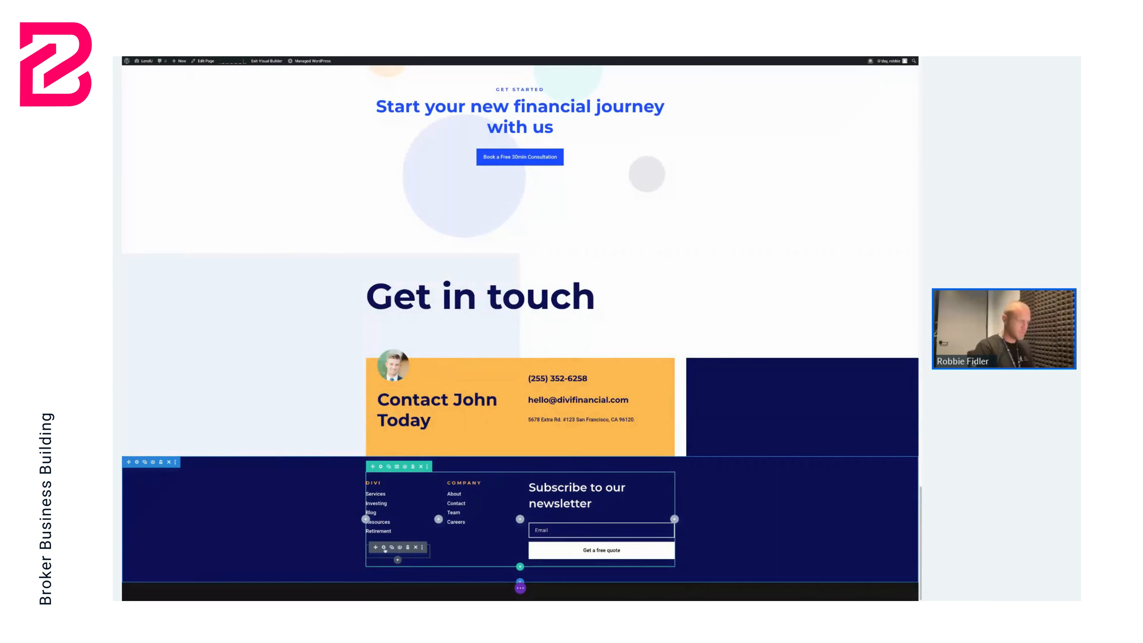
pyautogui.click(384, 547)
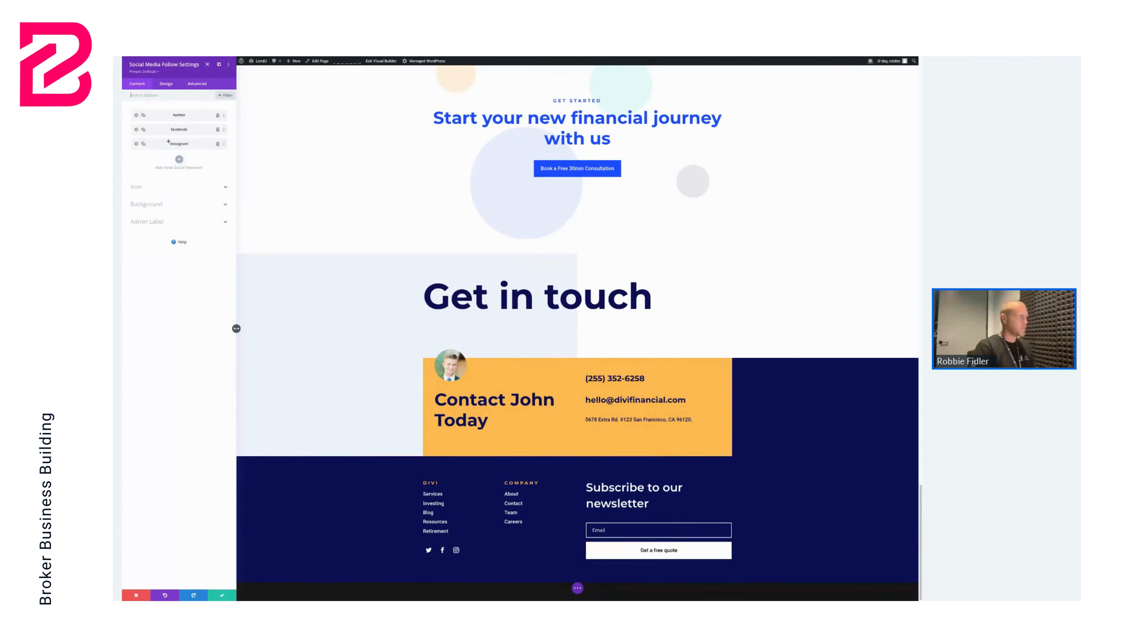
pyautogui.click(136, 116)
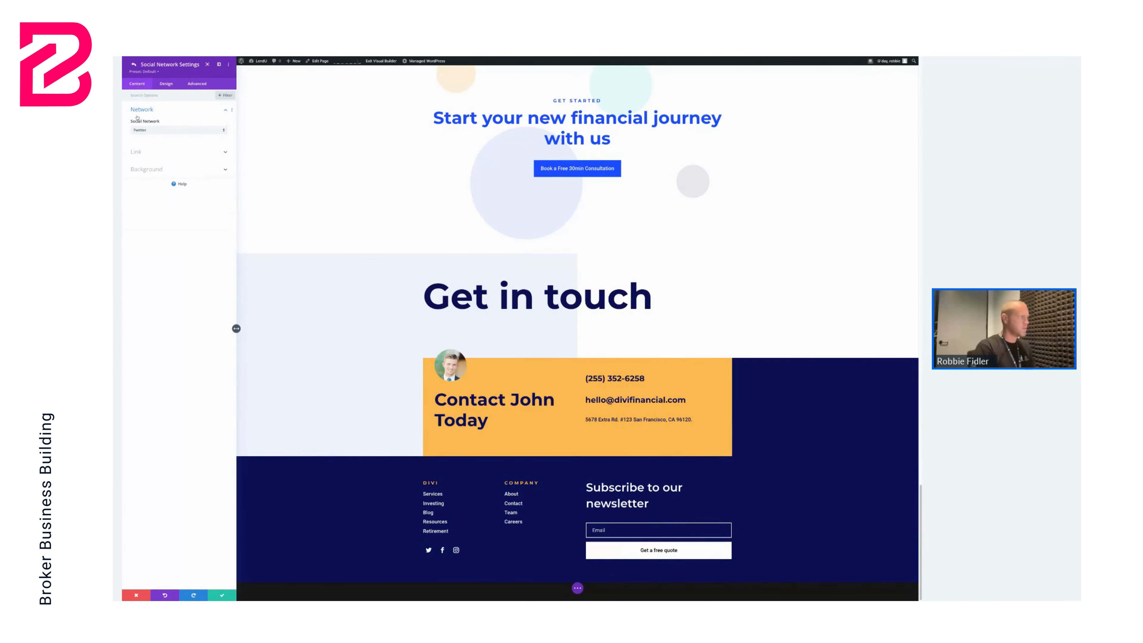
pyautogui.click(170, 131)
pyautogui.click(181, 181)
pyautogui.click(171, 153)
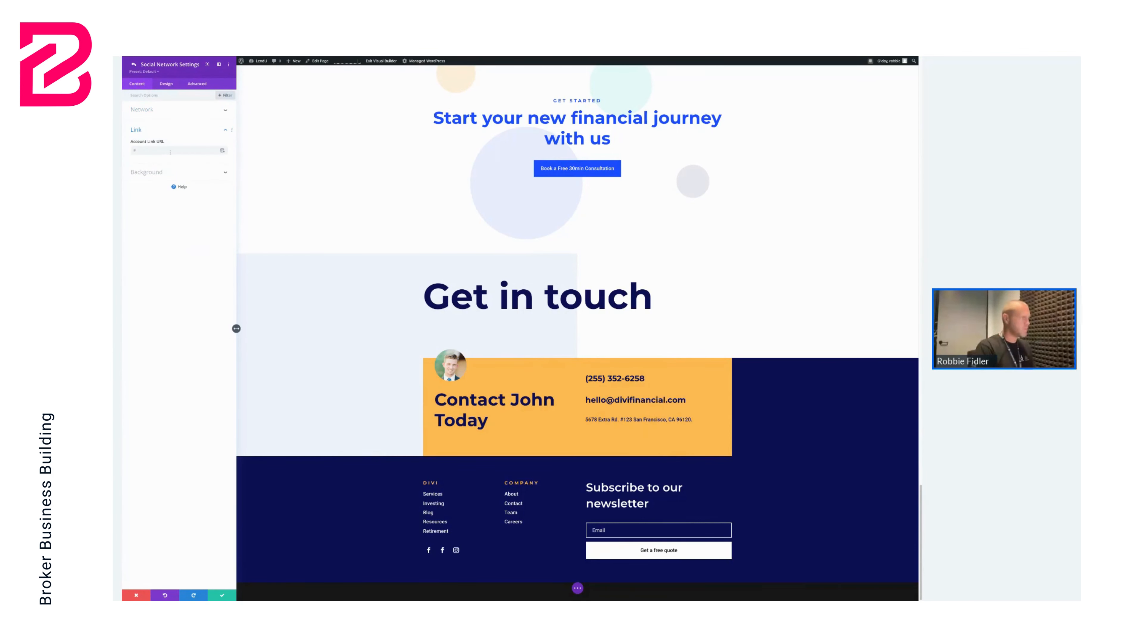
pyautogui.moveTo(170, 152)
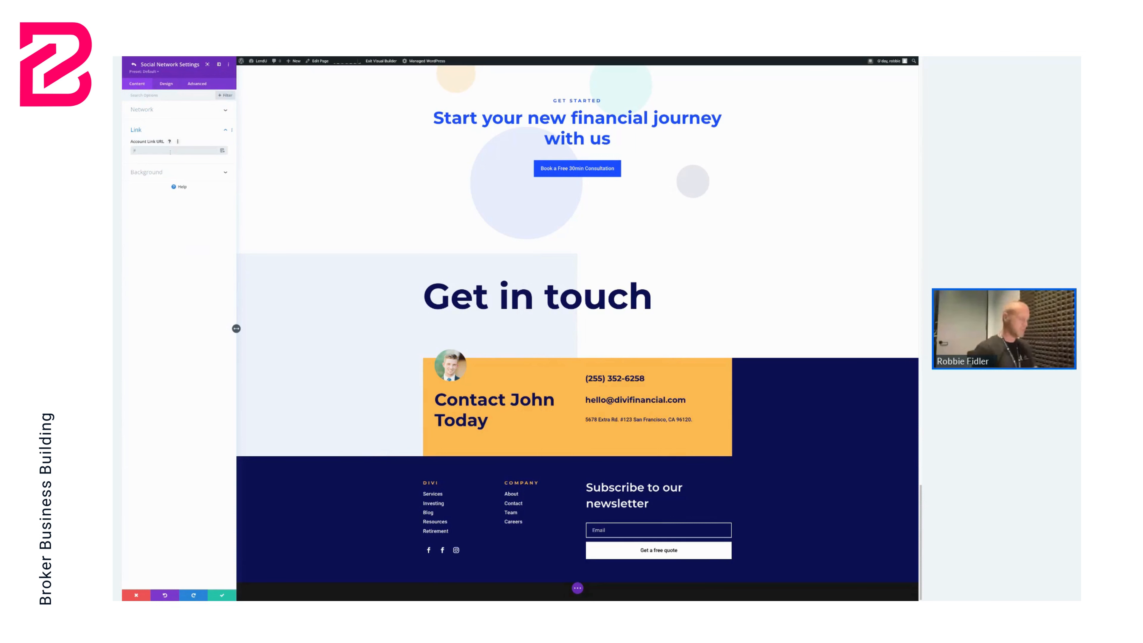
pyautogui.write('facebook.com')
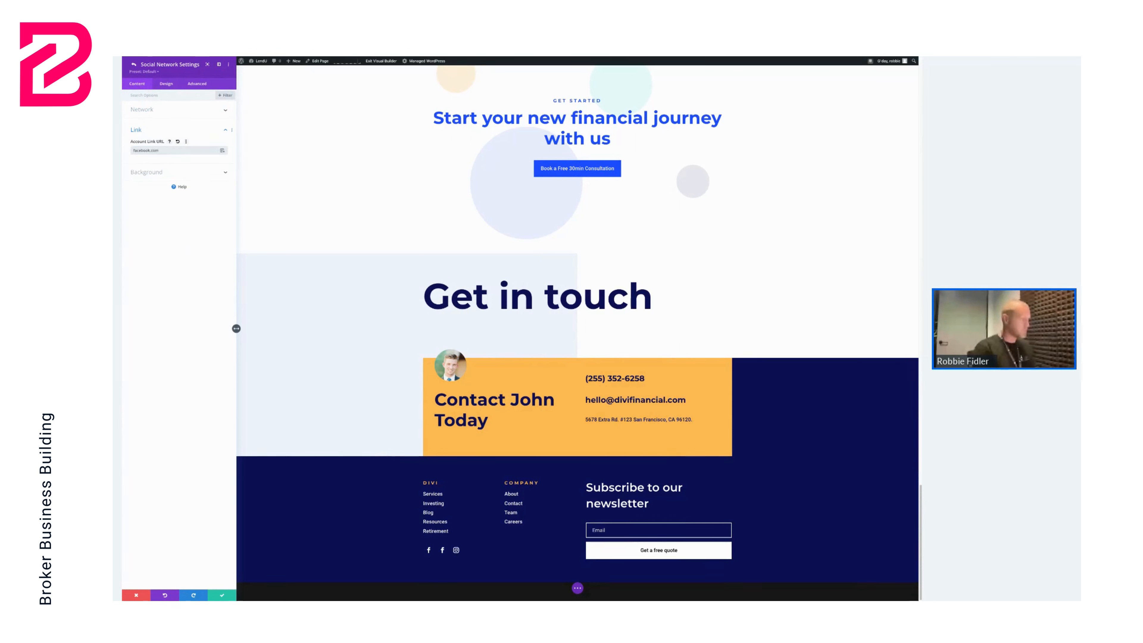
pyautogui.click(222, 596)
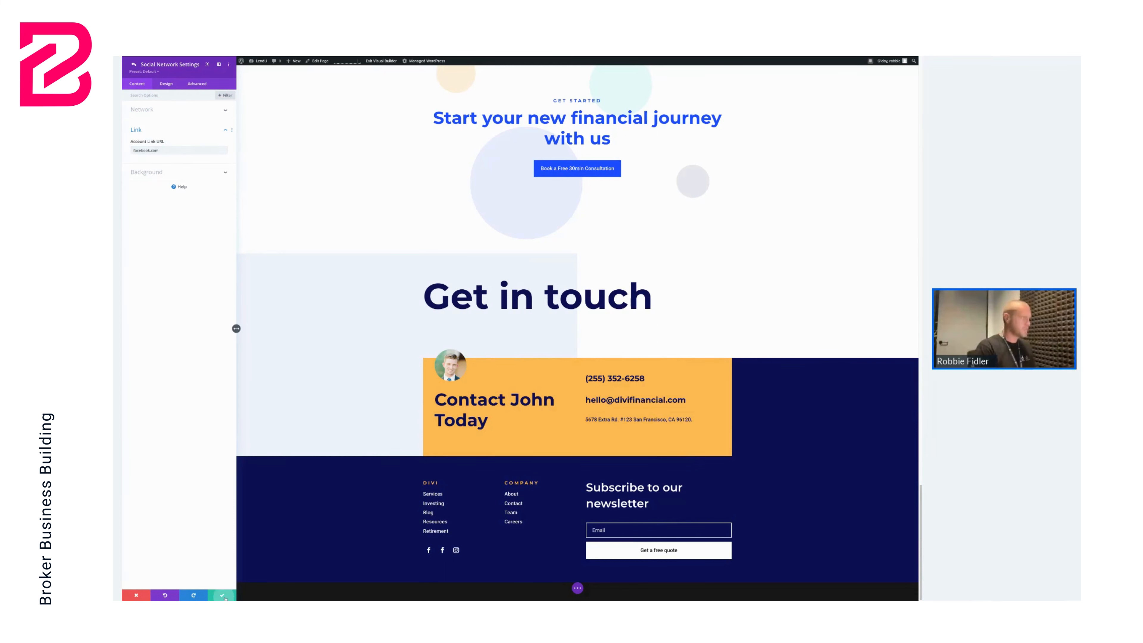
# Change the footer's second social network to Instagram and set its account link to instagram.com
pyautogui.click(136, 130)
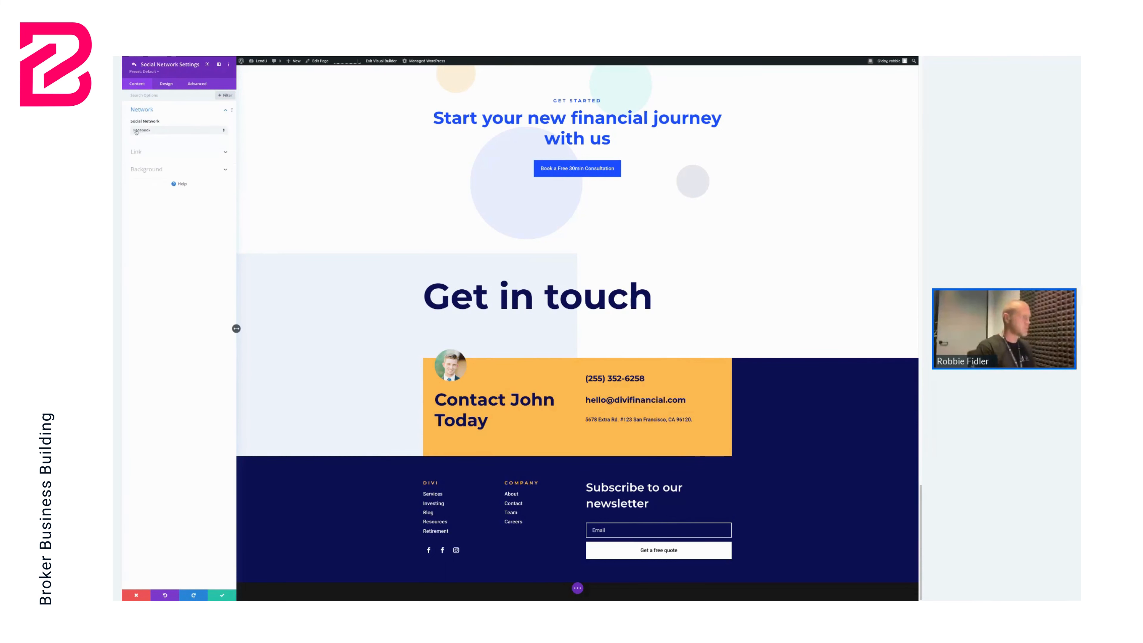
pyautogui.click(207, 130)
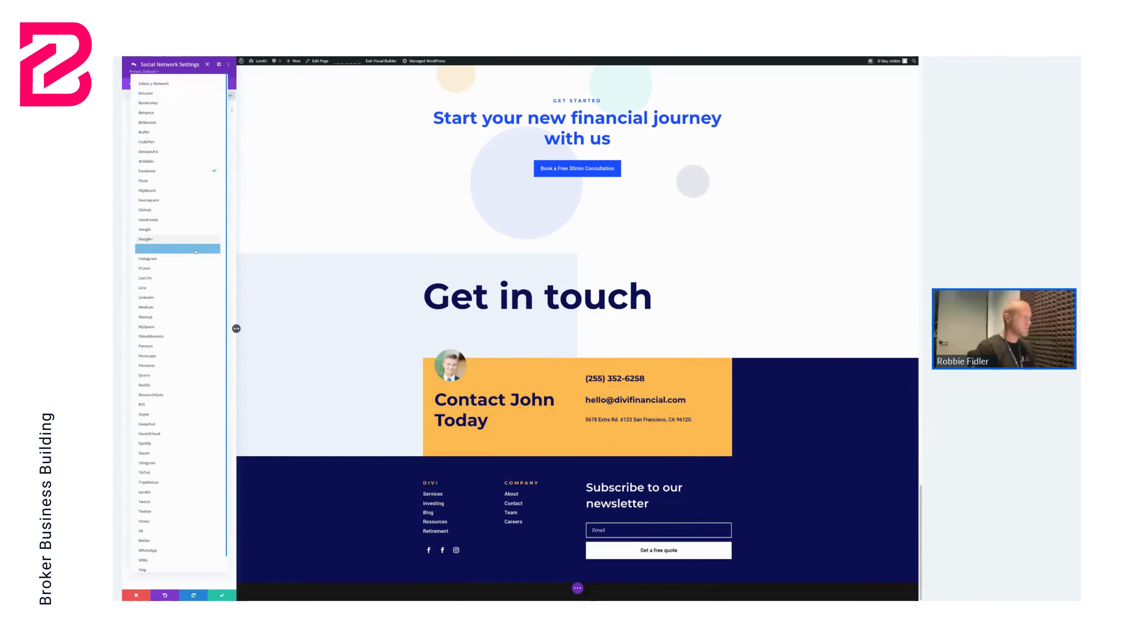
pyautogui.click(192, 257)
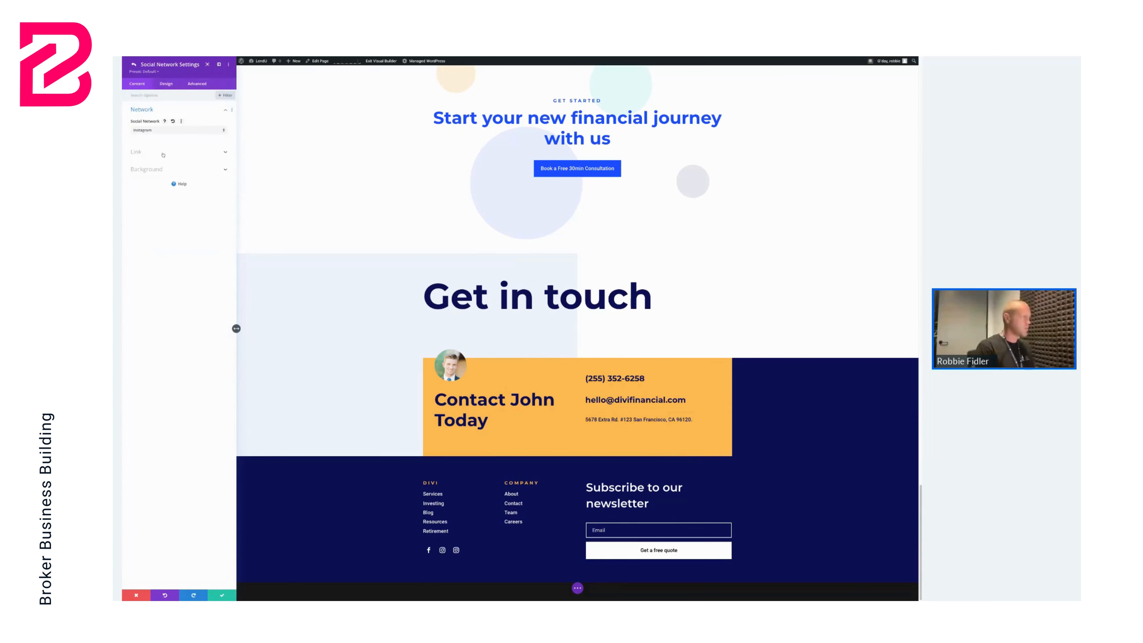
pyautogui.click(136, 152)
pyautogui.click(164, 151)
pyautogui.write('instagra')
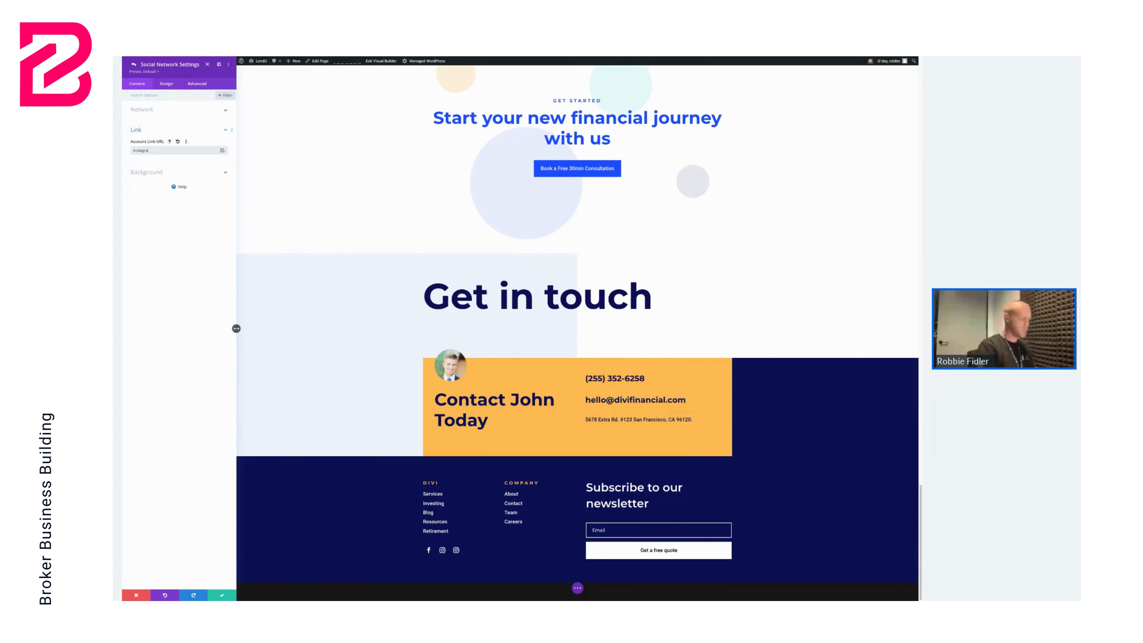
pyautogui.write('m.com')
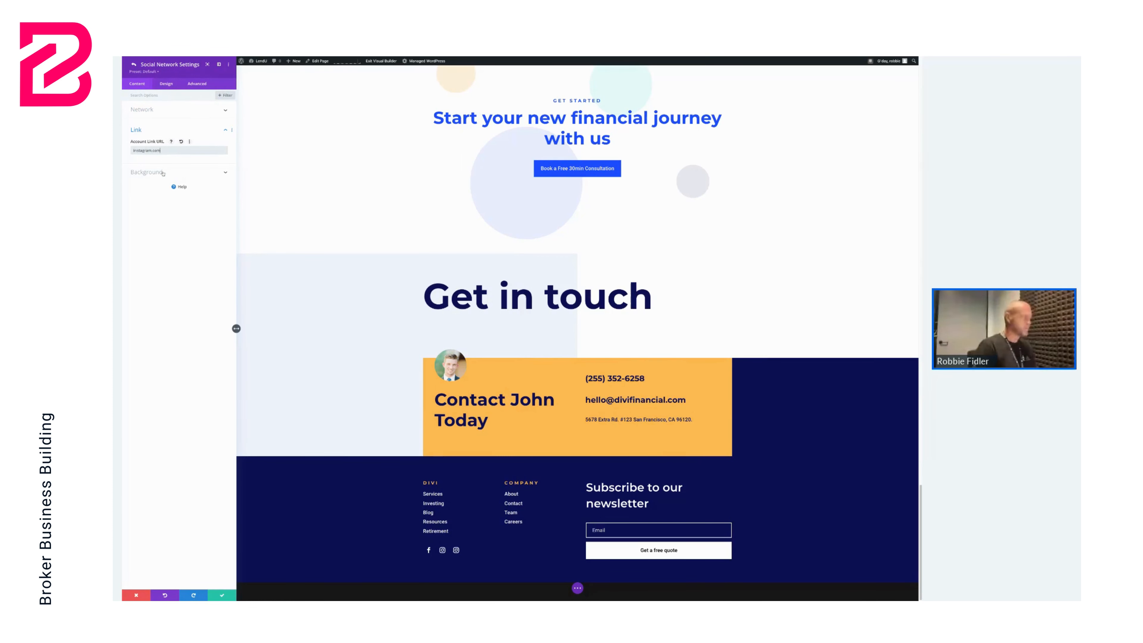
pyautogui.click(221, 596)
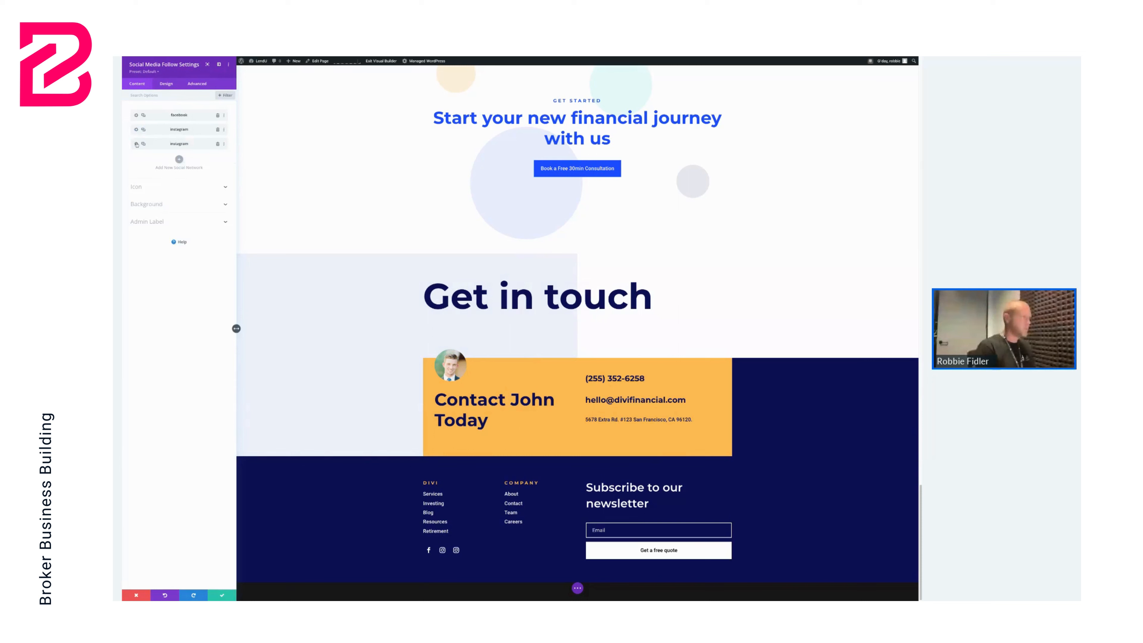
# Change the footer's third social network to LinkedIn, set its account link to linkedin.com and save the social media settings
pyautogui.click(136, 144)
pyautogui.click(178, 128)
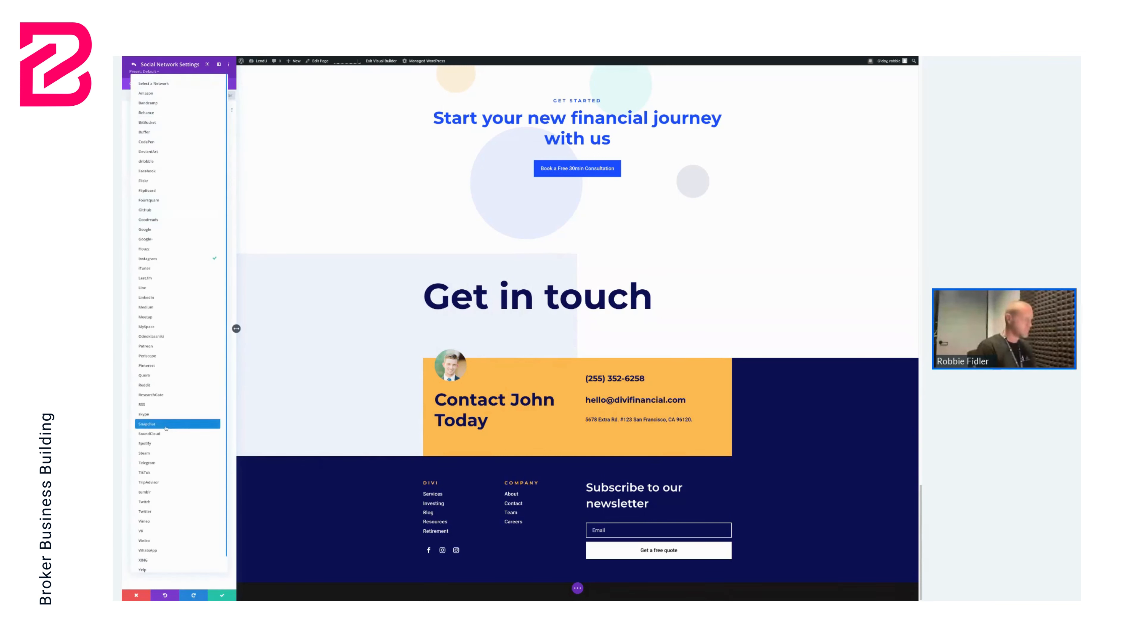
pyautogui.scroll(-1, 166, 429)
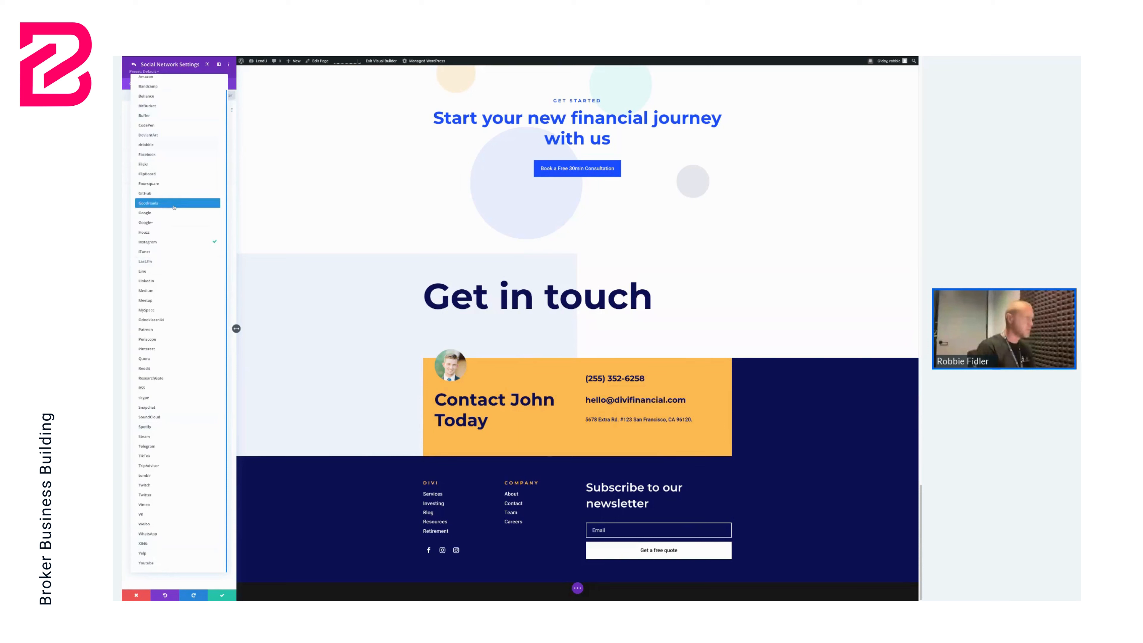
pyautogui.click(174, 287)
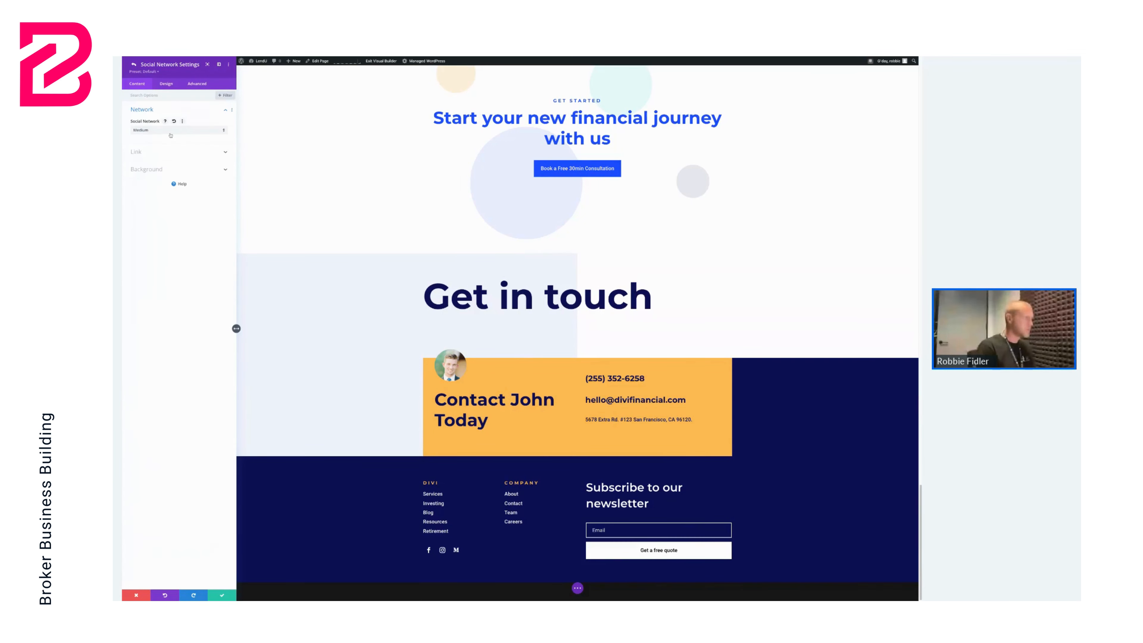
pyautogui.click(171, 135)
pyautogui.click(170, 302)
pyautogui.click(175, 152)
pyautogui.write('linked')
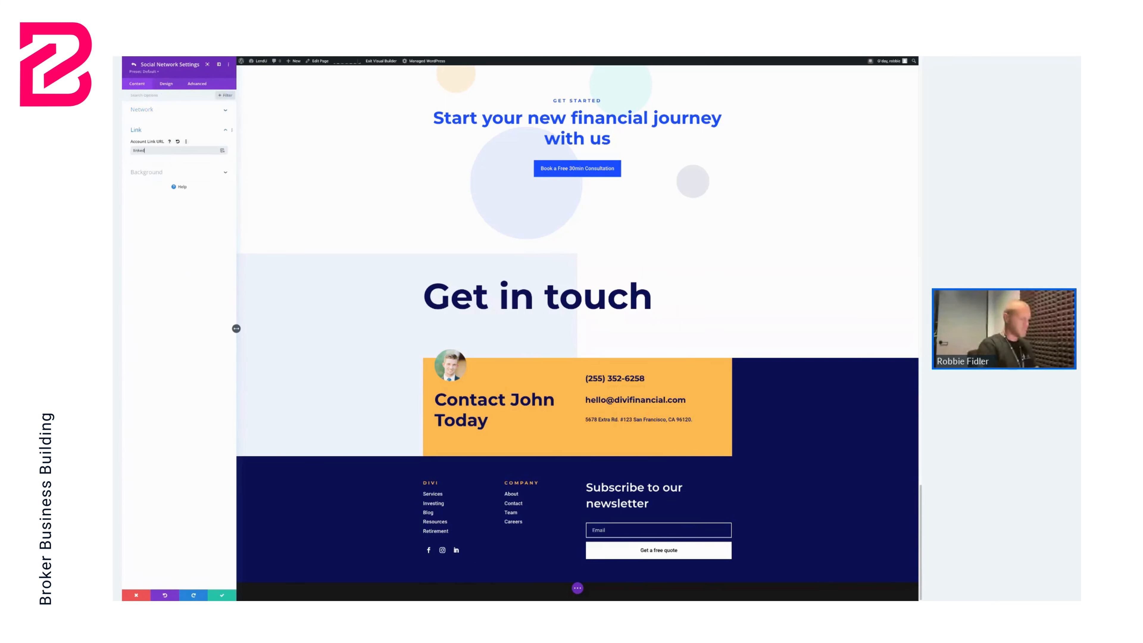
pyautogui.write('in.com')
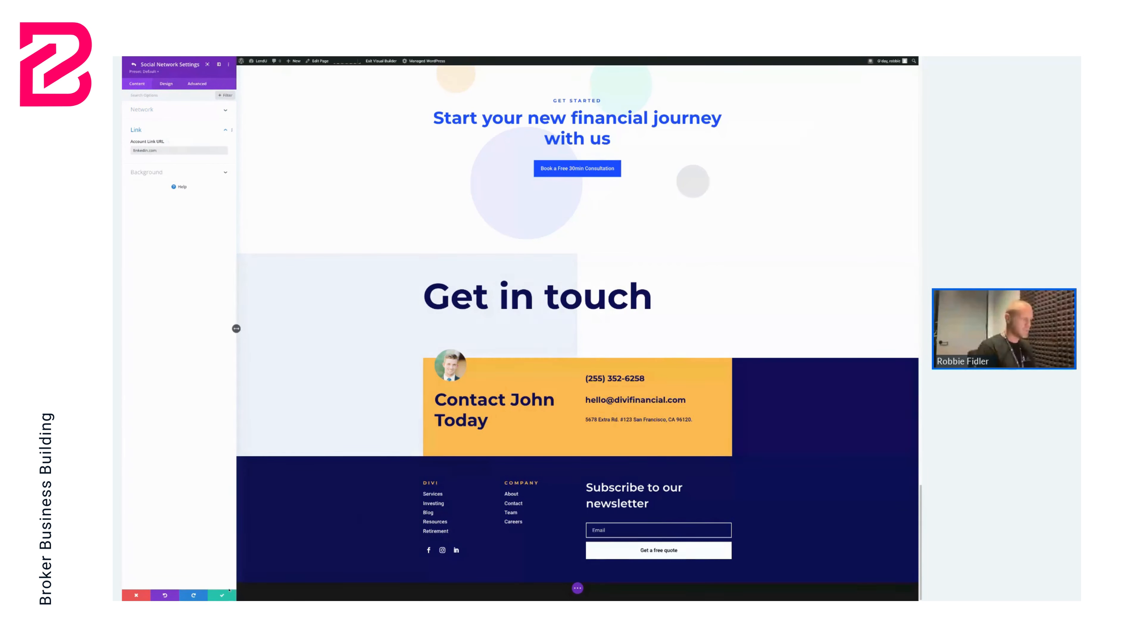
pyautogui.click(222, 595)
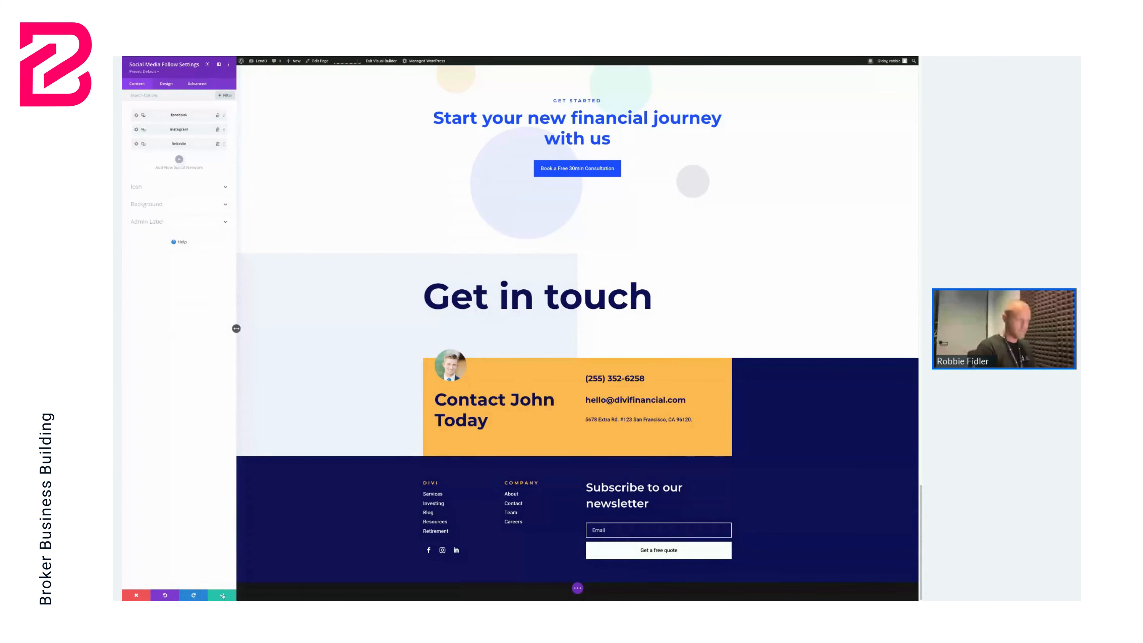
pyautogui.press('Escape')
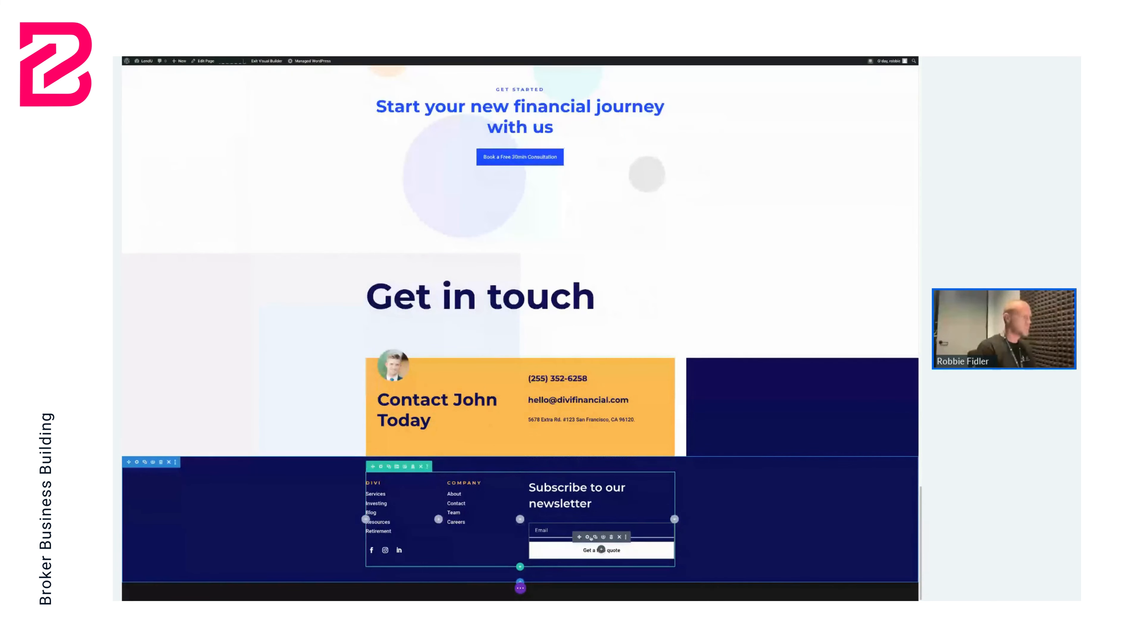
# Connect the footer newsletter form to the LendU list with MailChimp as the service provider and save the email optin settings
pyautogui.click(588, 538)
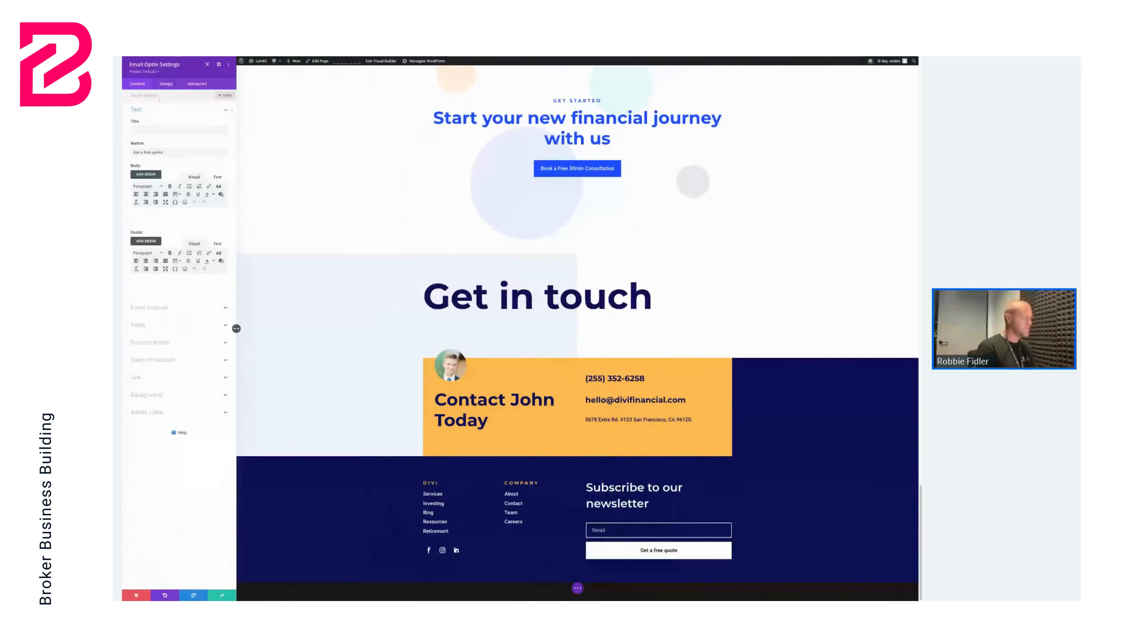
pyautogui.click(185, 307)
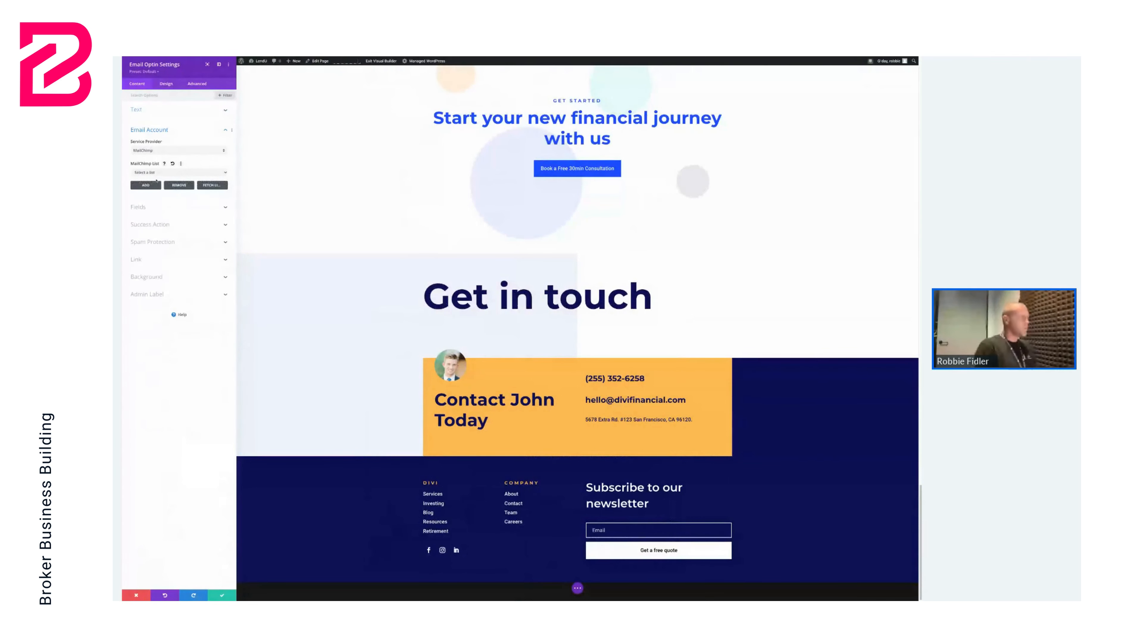
pyautogui.click(189, 151)
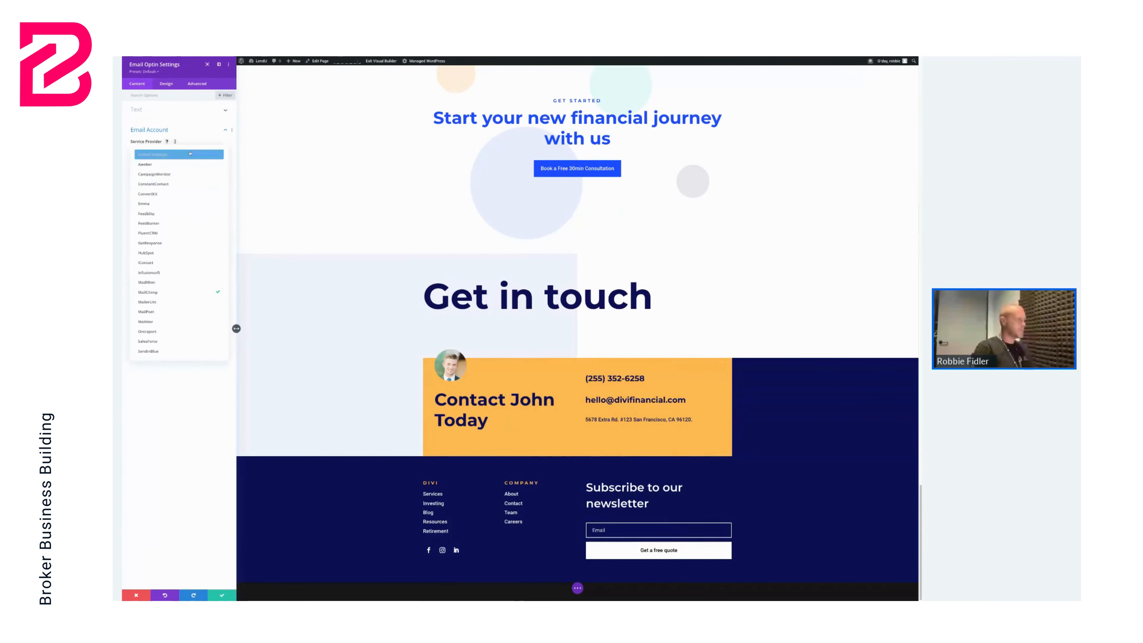
pyautogui.click(191, 151)
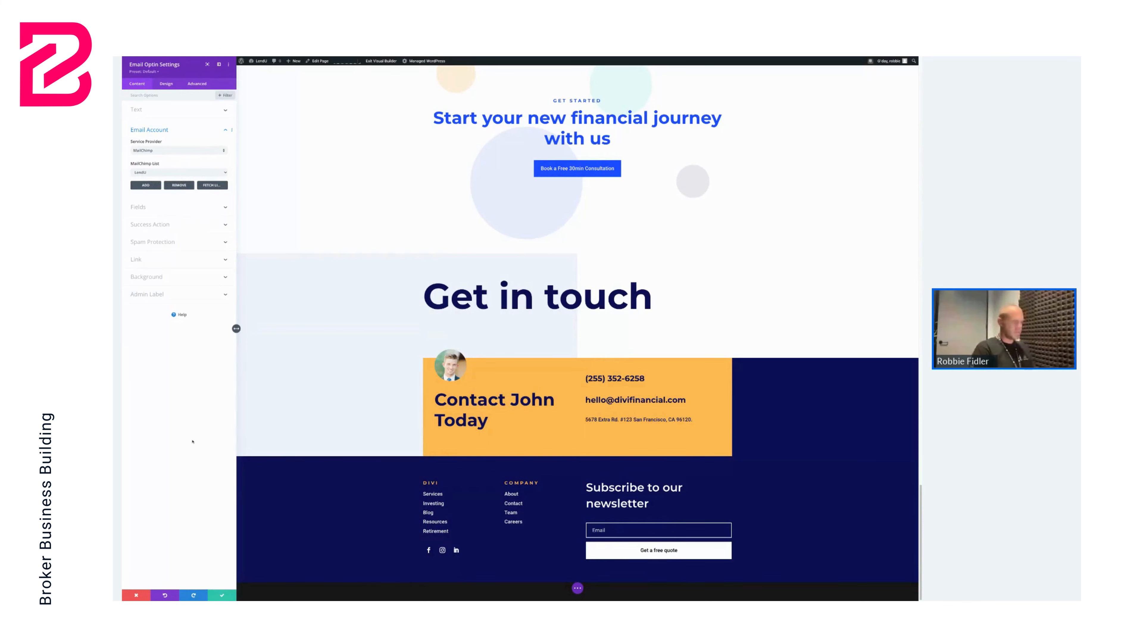
pyautogui.click(221, 596)
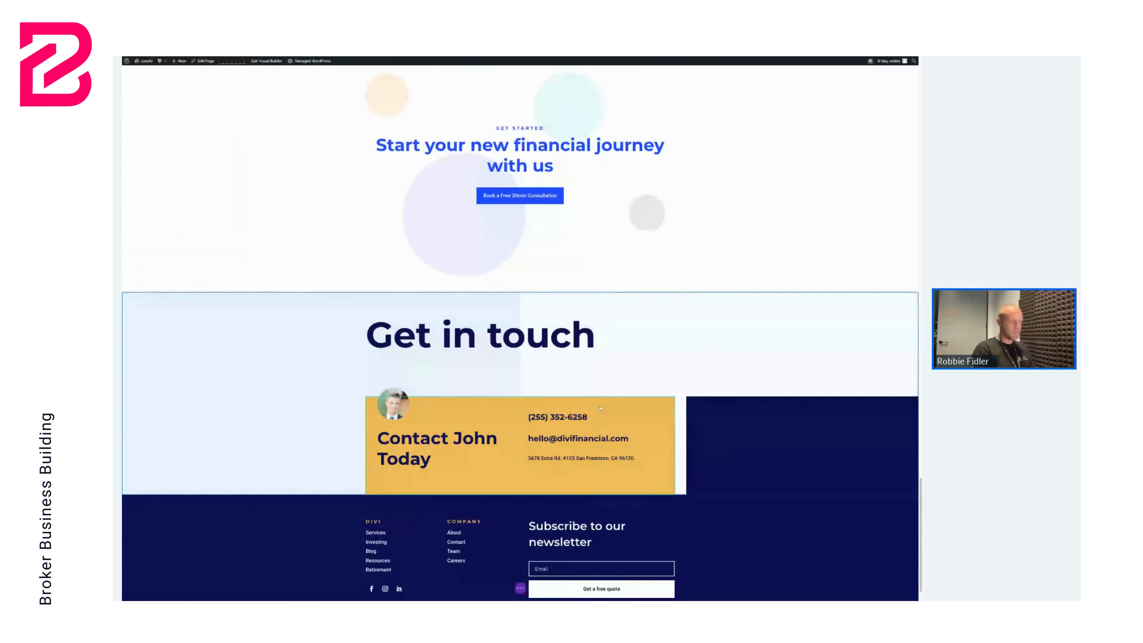
# Add a fullwidth section below the "Plan, Forecast, & Manage" section and dismiss its module selection
pyautogui.scroll(-1, 779, 491)
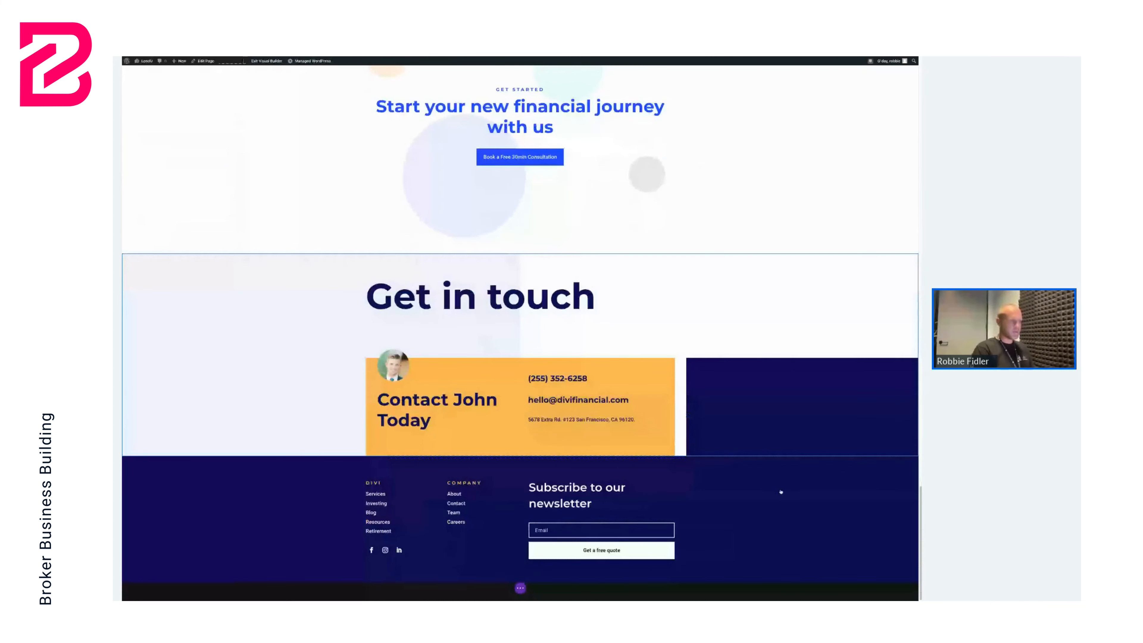
pyautogui.scroll(10, 781, 492)
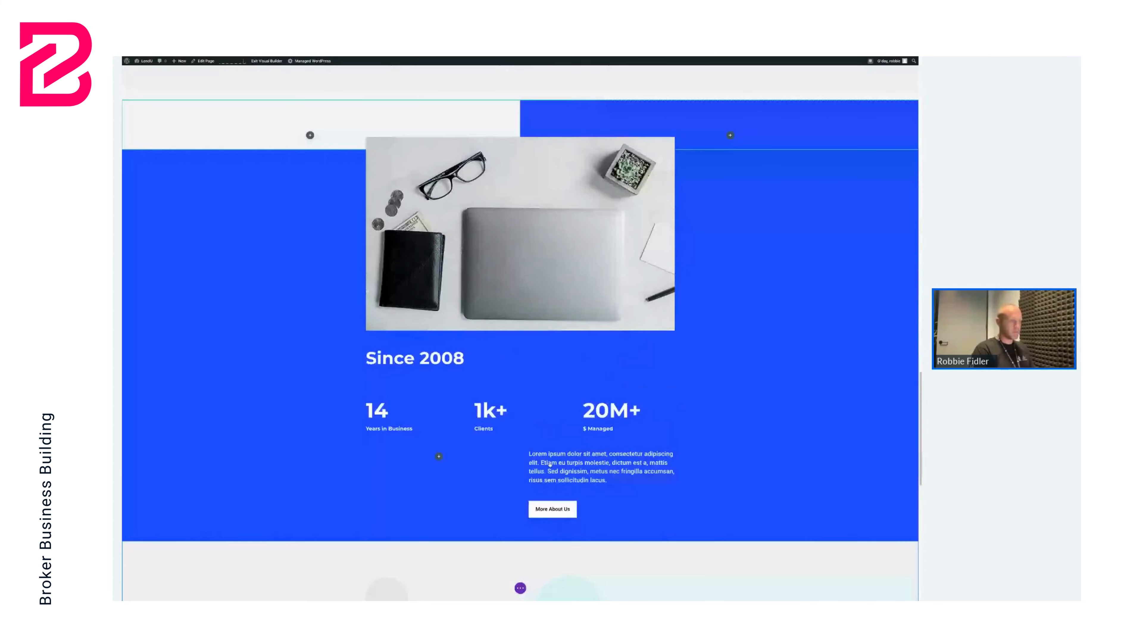
pyautogui.scroll(5, 550, 465)
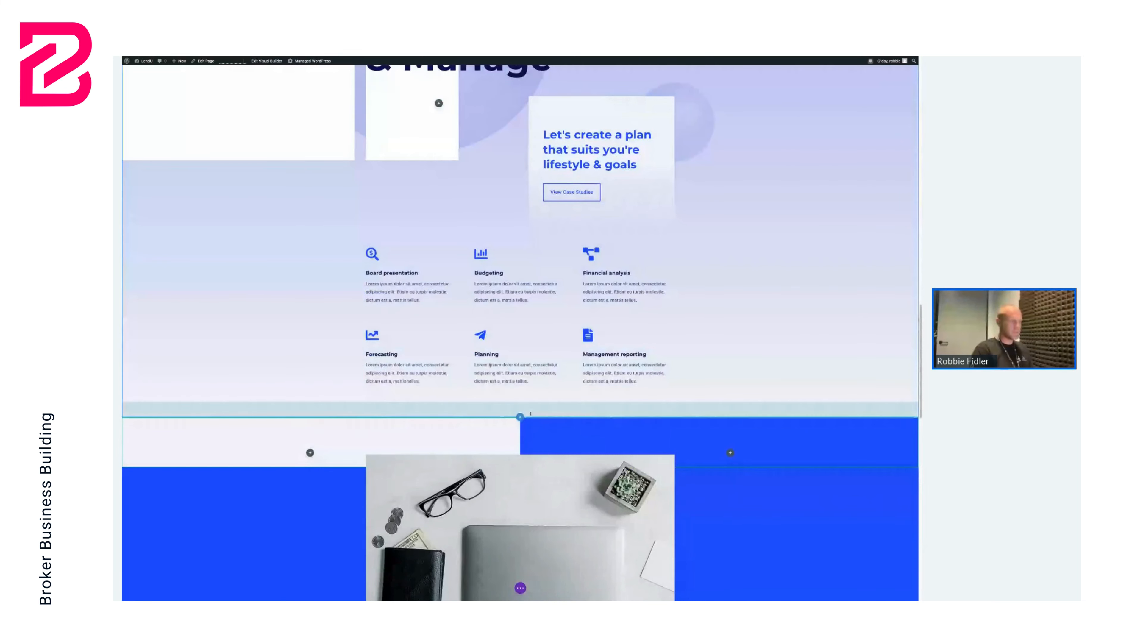
pyautogui.click(520, 416)
pyautogui.click(556, 402)
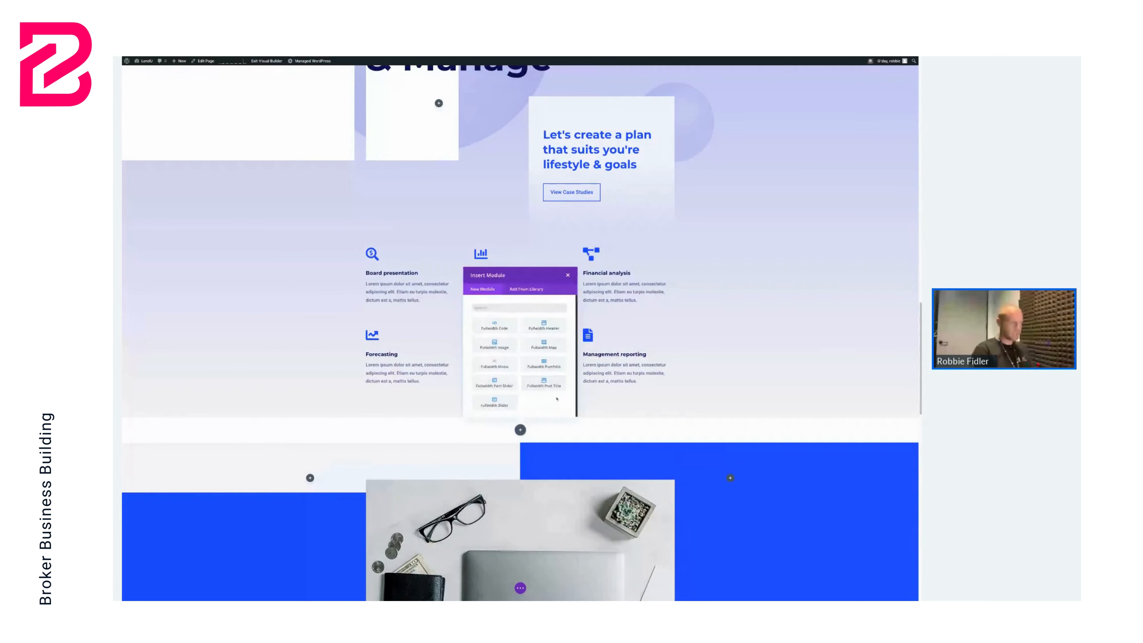
pyautogui.press('Escape')
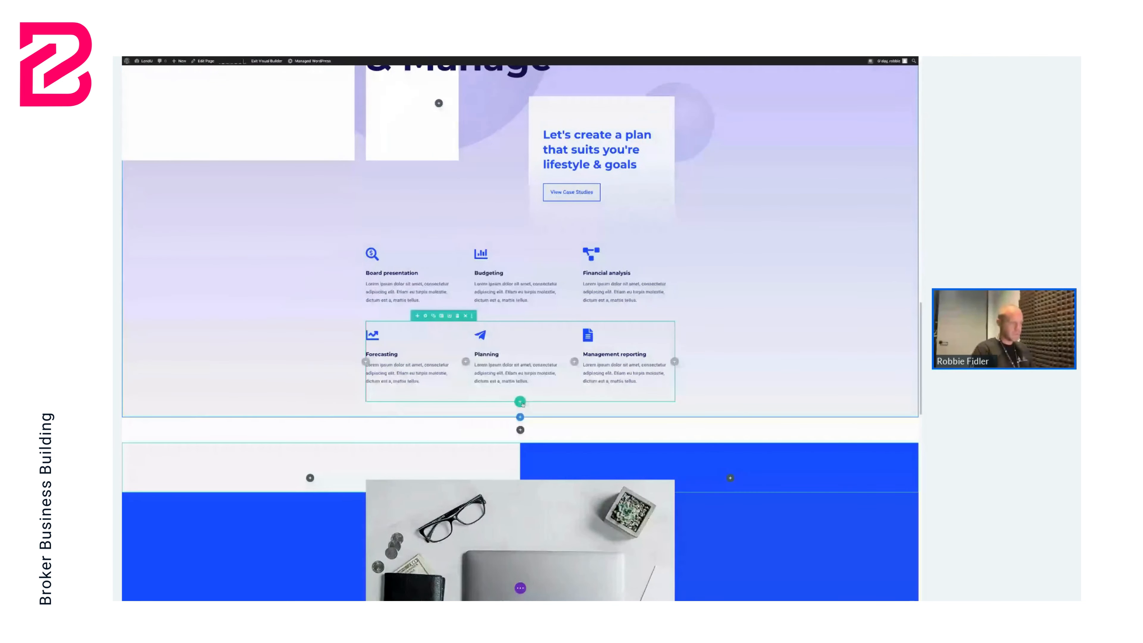
# Add a single-column row below the Forecasting, Planning and Management reporting row and insert a Video module in it
pyautogui.click(520, 401)
pyautogui.click(481, 298)
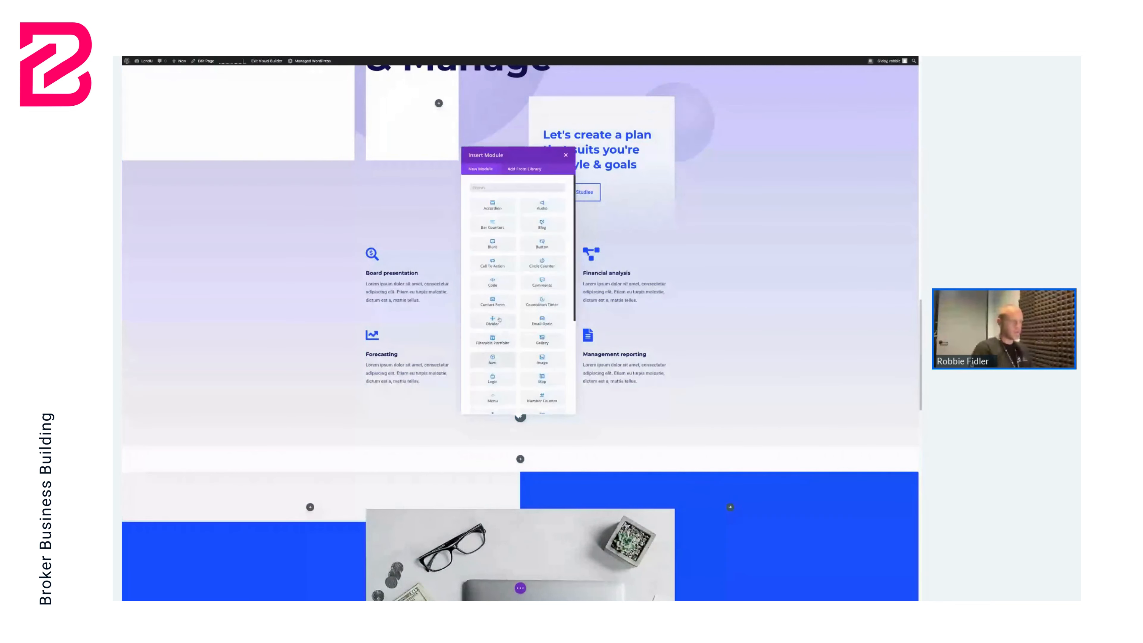
pyautogui.scroll(-3, 531, 397)
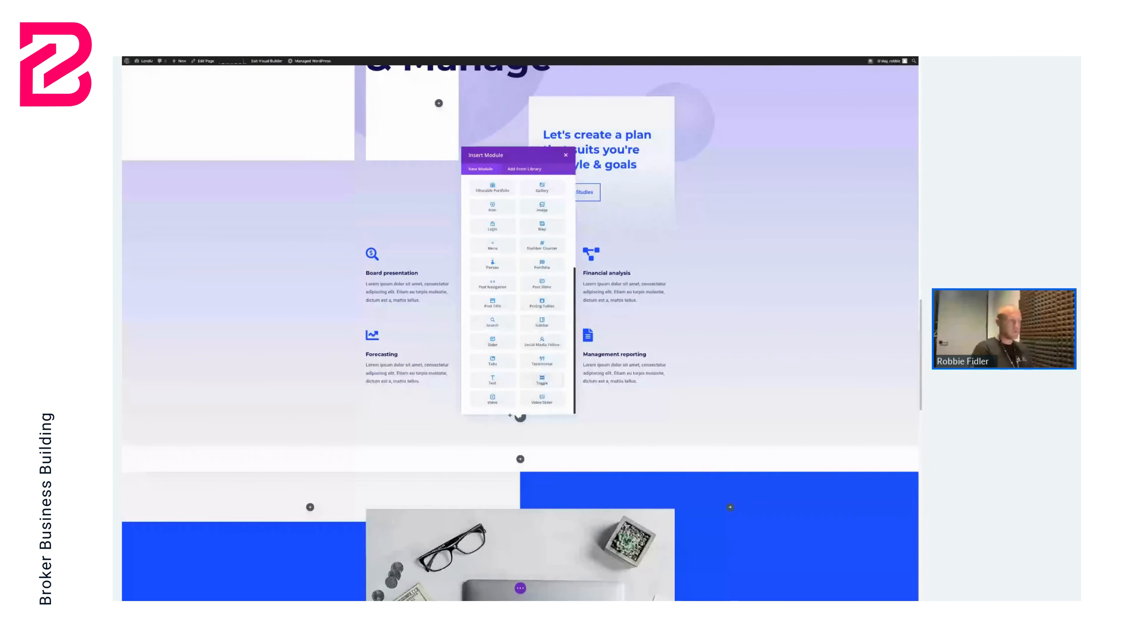
pyautogui.click(492, 399)
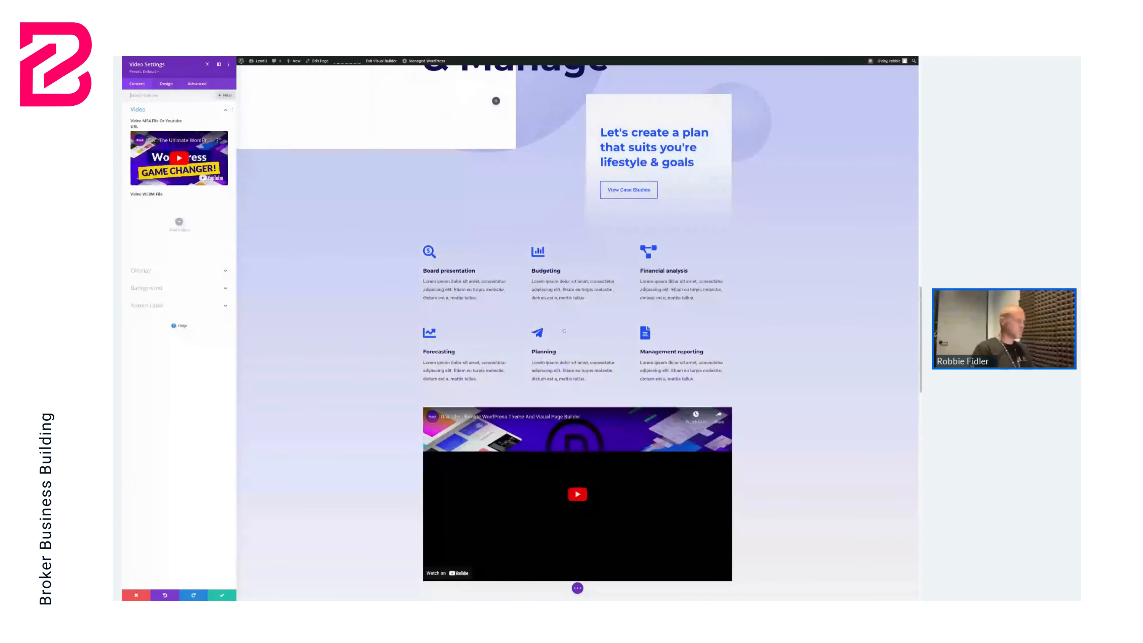
pyautogui.scroll(-5, 526, 311)
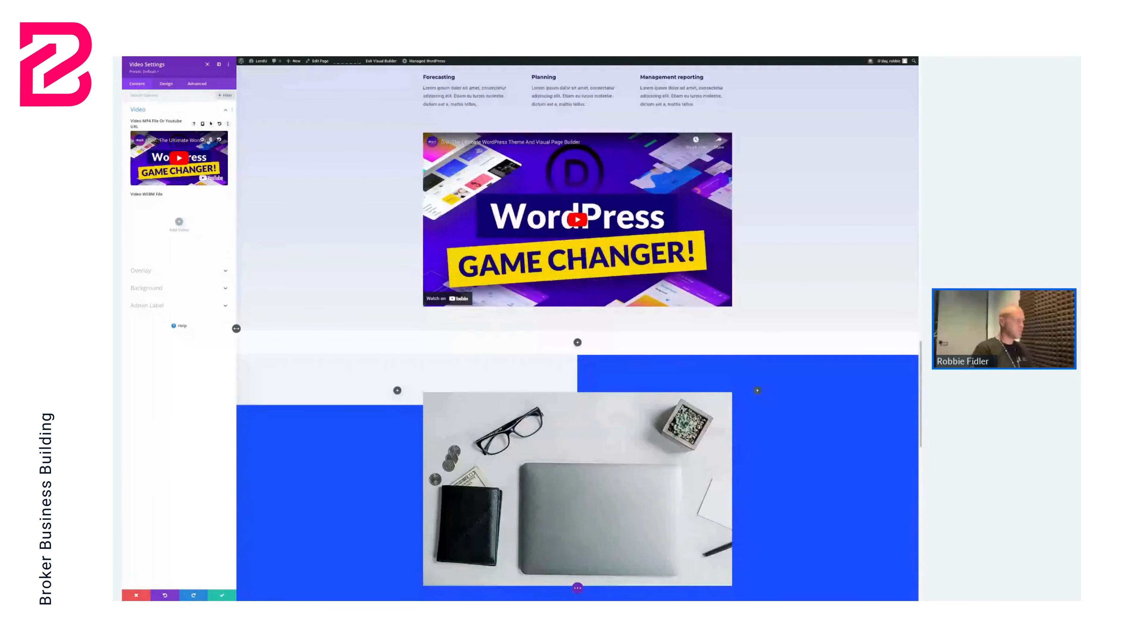
# Replace the module's default video with LendU-App-in-Action.mp4 from the media library and check it on the page
pyautogui.click(209, 141)
pyautogui.click(216, 135)
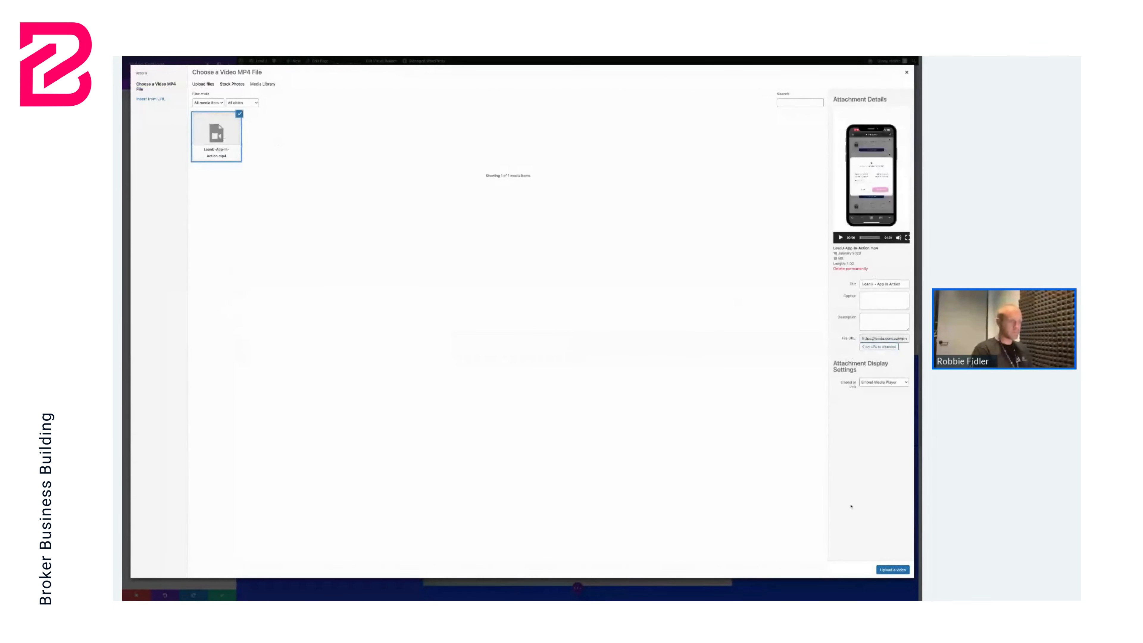
pyautogui.click(896, 568)
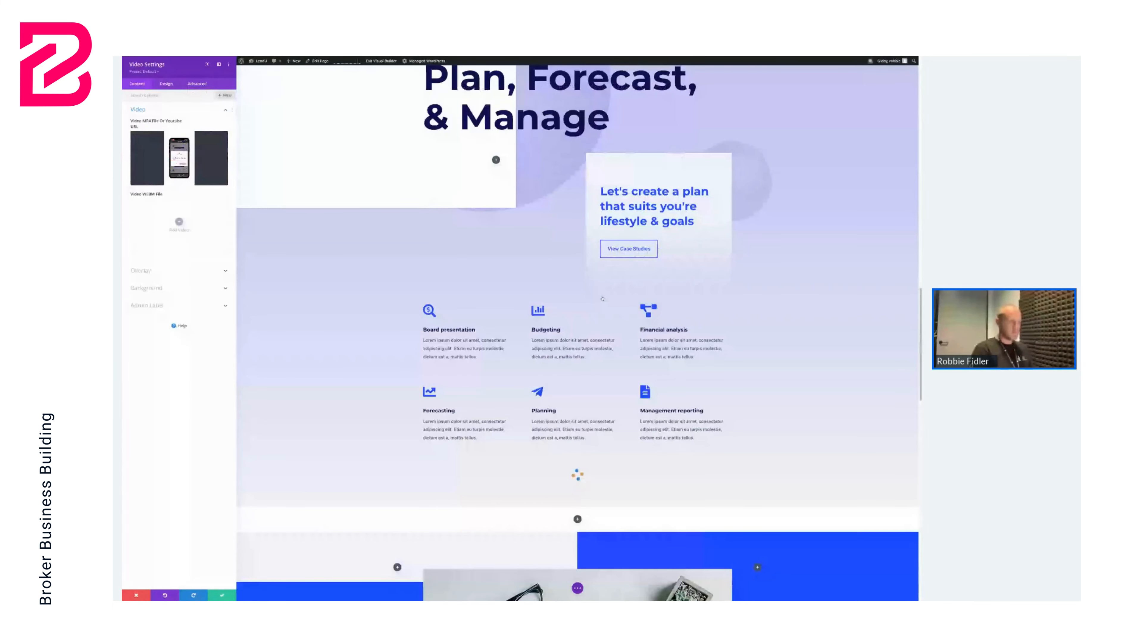
pyautogui.scroll(-3, 602, 299)
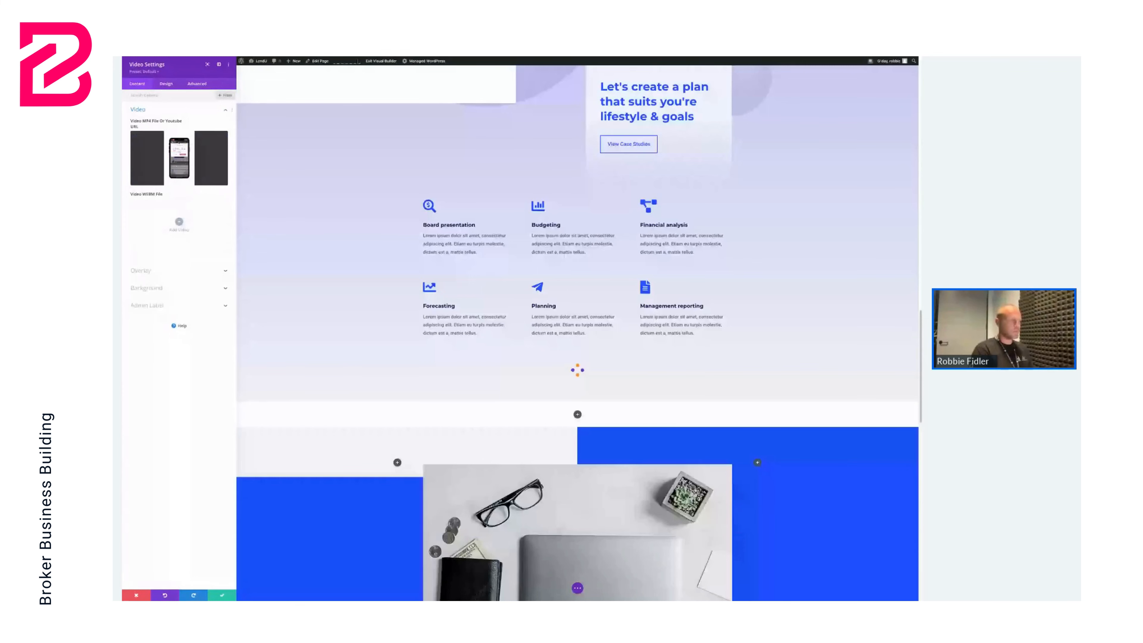
pyautogui.scroll(-5, 568, 336)
pyautogui.scroll(-1, 568, 336)
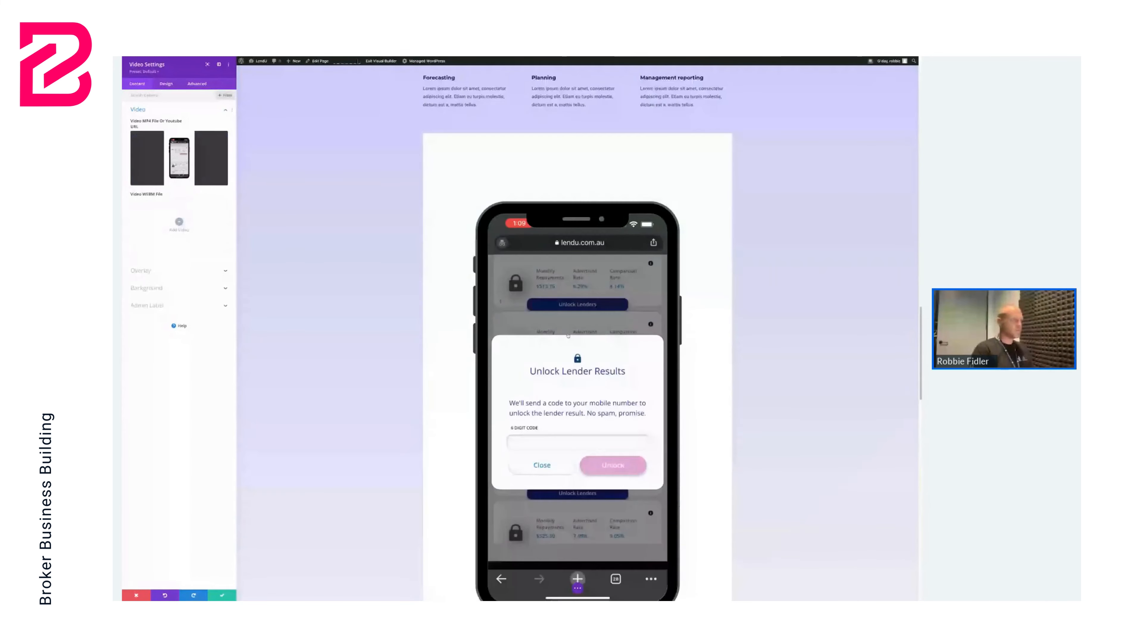
pyautogui.scroll(3, 568, 336)
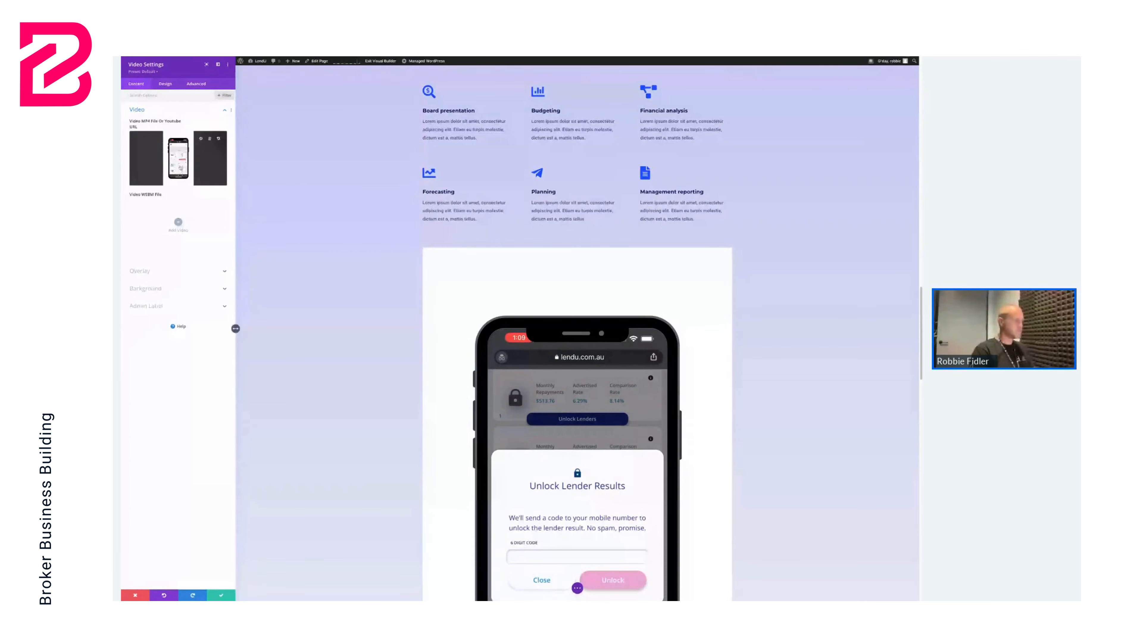
pyautogui.click(202, 140)
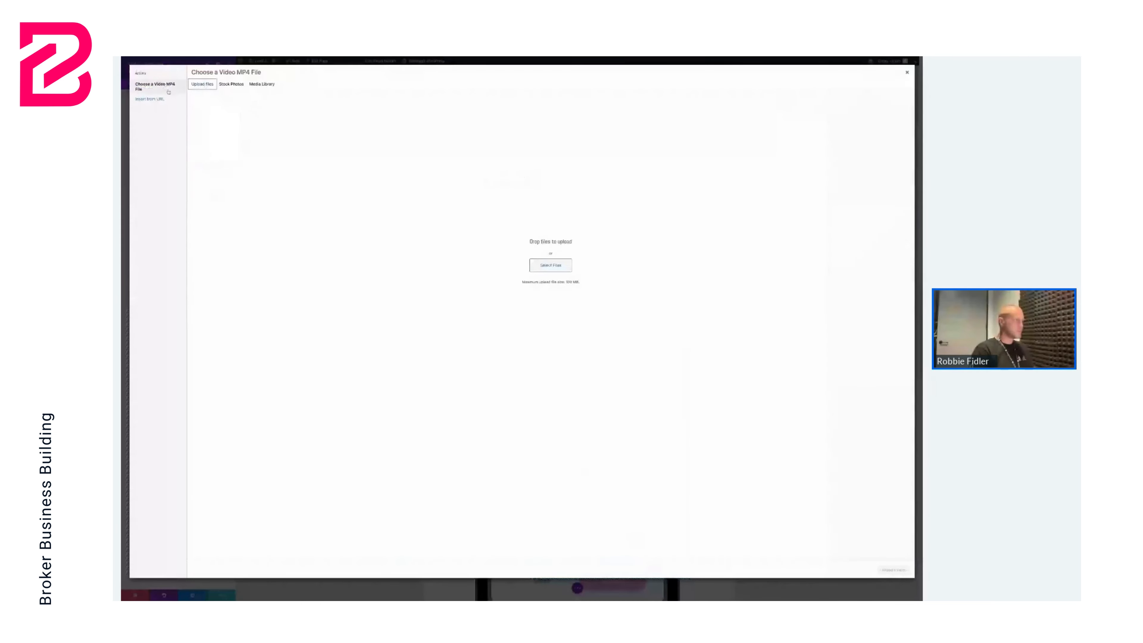
pyautogui.click(150, 99)
pyautogui.write('https://www.youtube.com/watch?v=BKyWdTpSoeQ&t=3s')
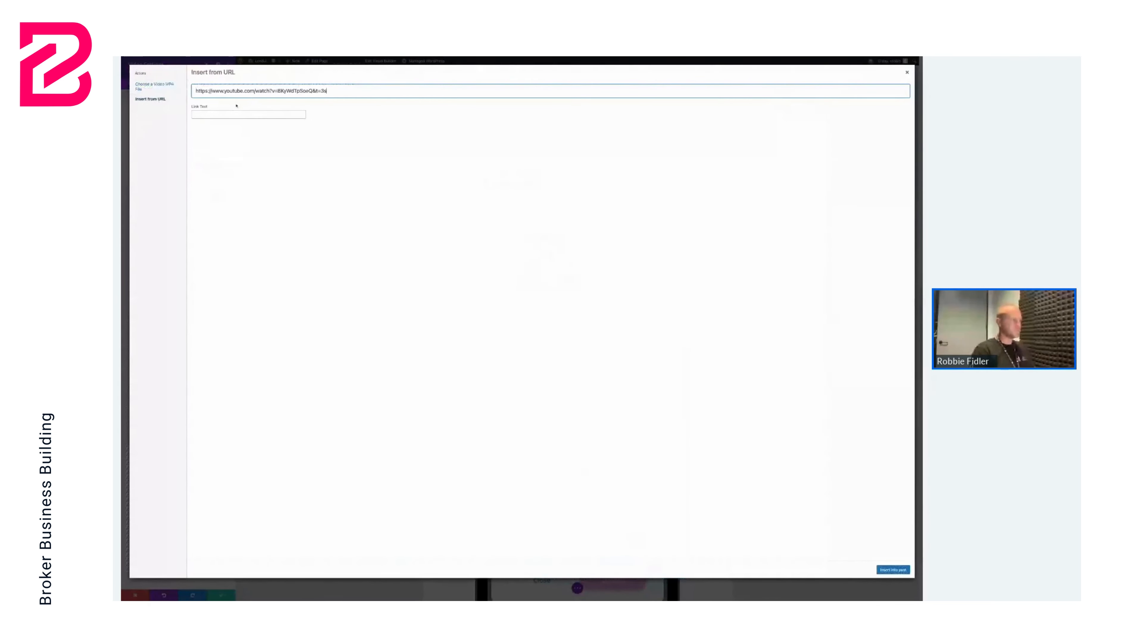
pyautogui.click(892, 571)
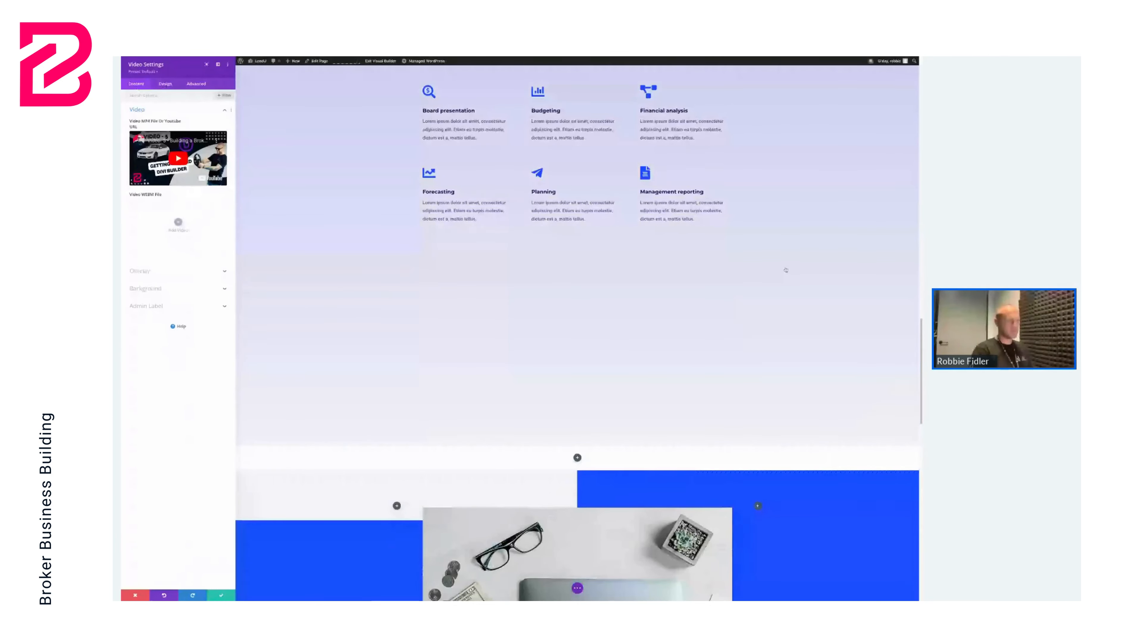
pyautogui.scroll(-3, 797, 248)
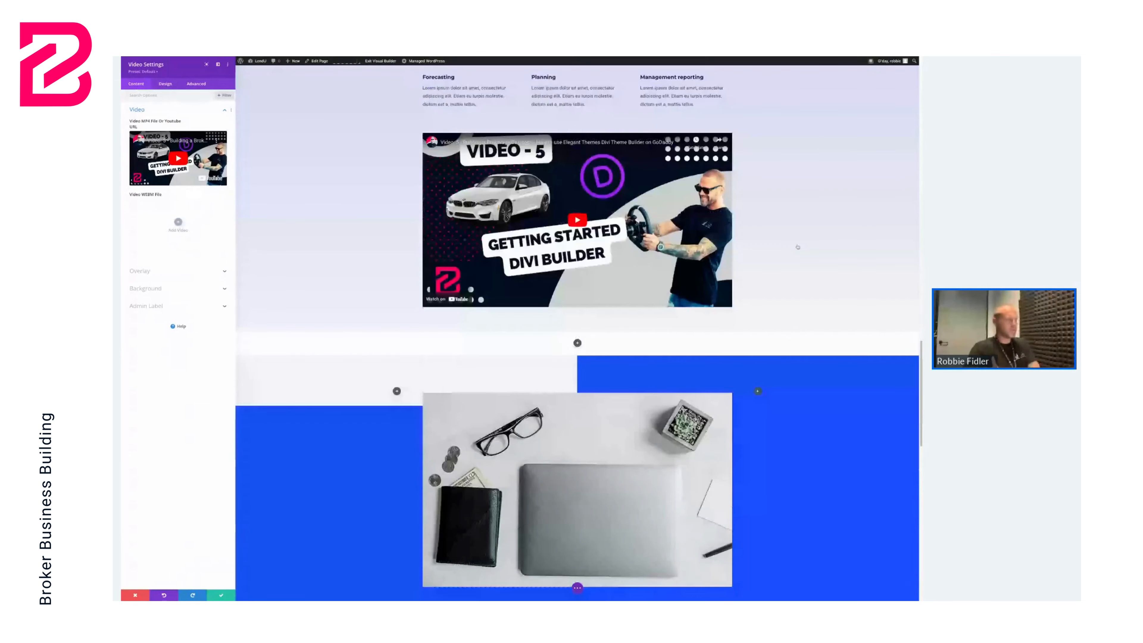
pyautogui.scroll(4, 798, 247)
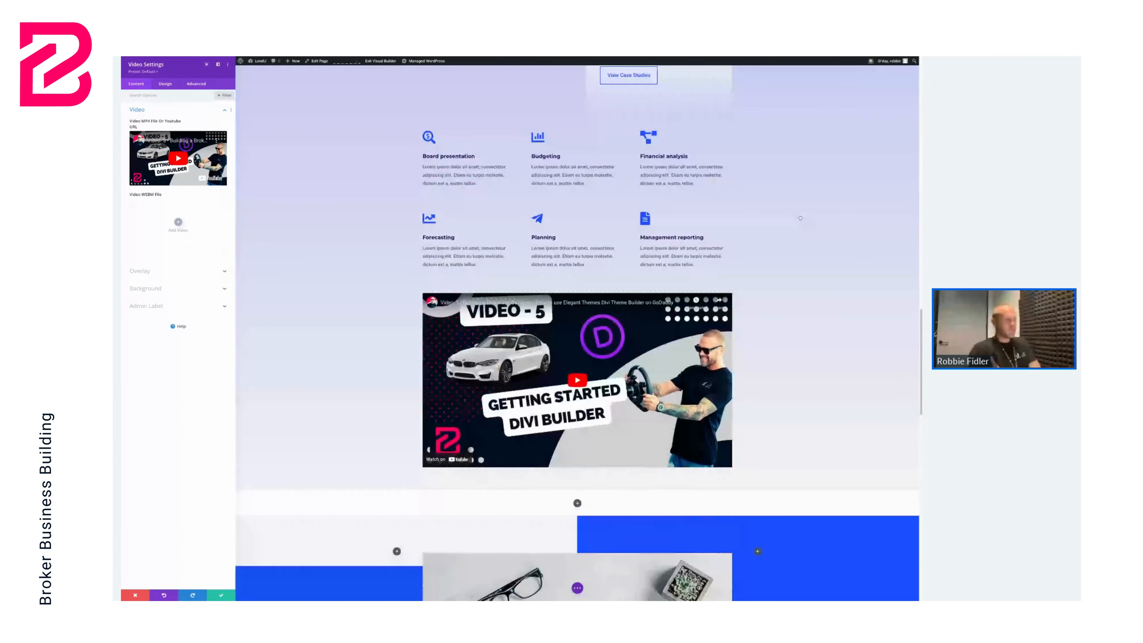
pyautogui.scroll(7, 800, 218)
pyautogui.scroll(-6, 797, 215)
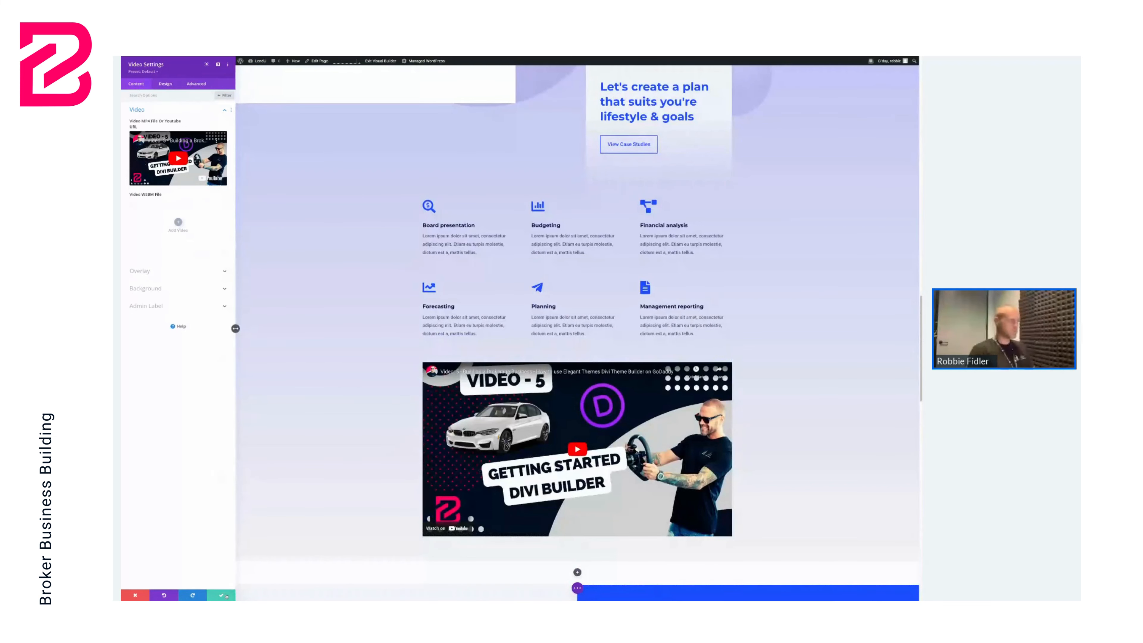
pyautogui.click(225, 595)
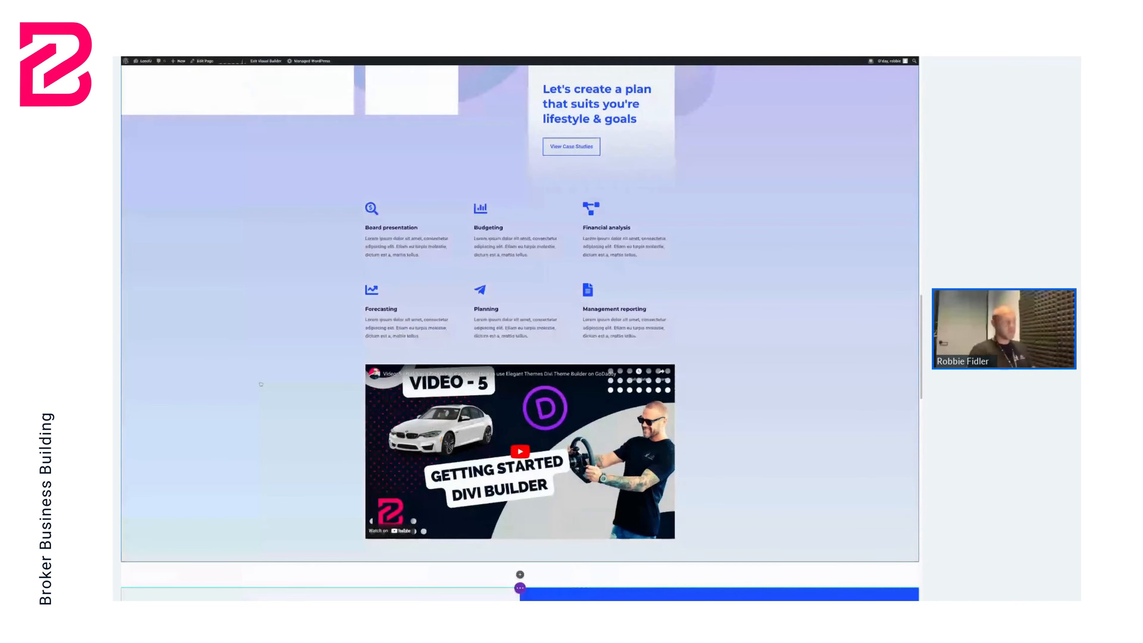
# Delete the Planning and Investing row and the phone screenshots row below the car image
pyautogui.scroll(10, 296, 366)
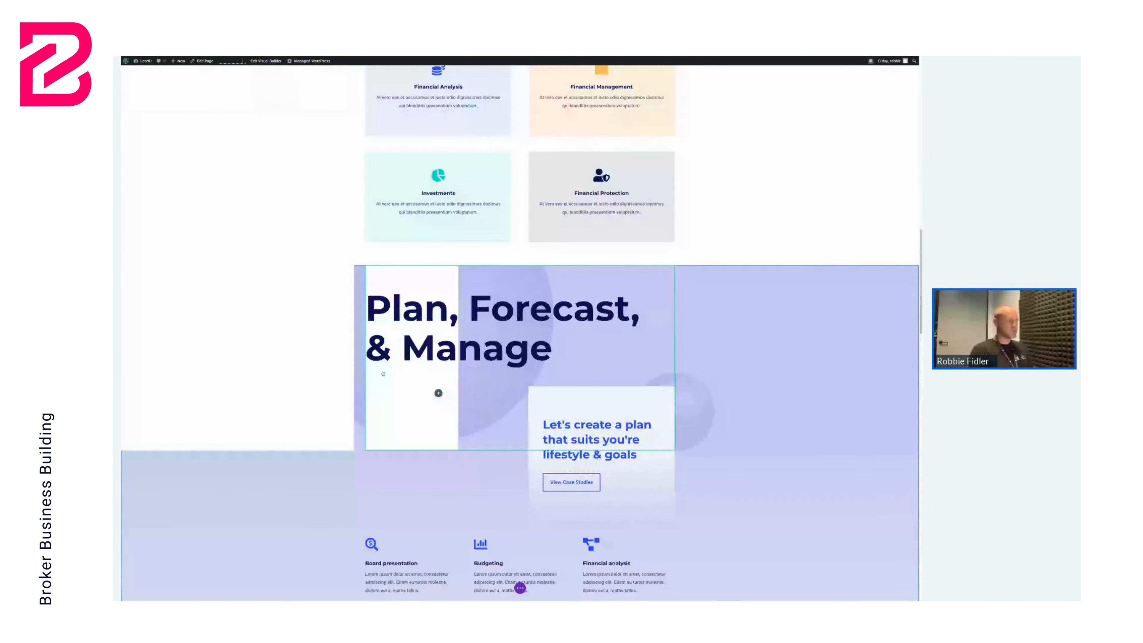
pyautogui.scroll(5, 383, 373)
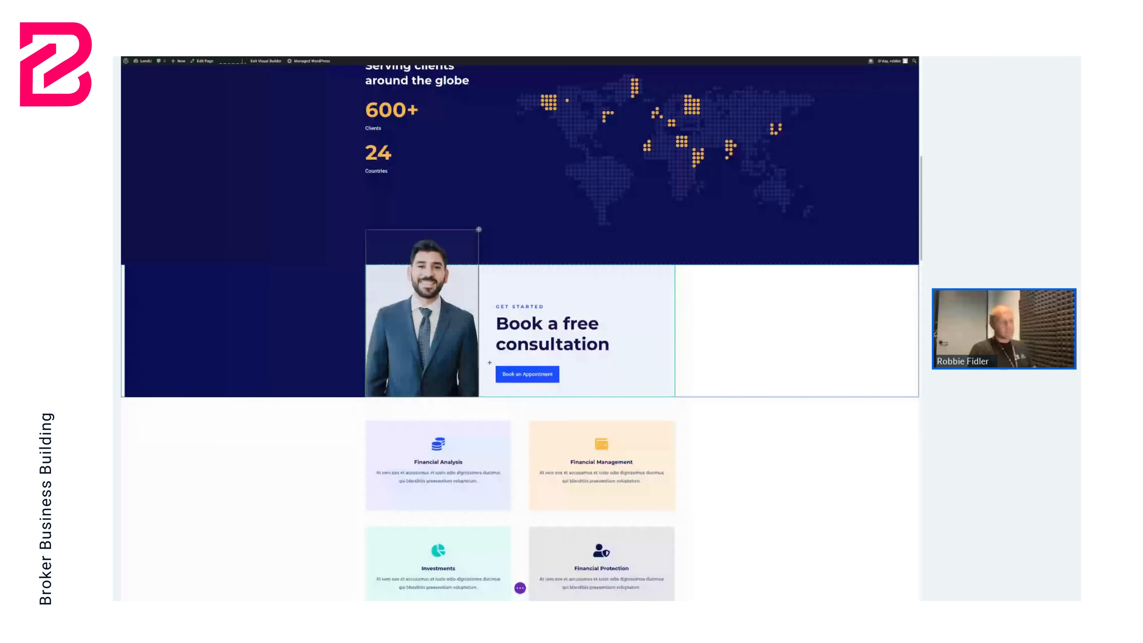
pyautogui.scroll(12, 490, 362)
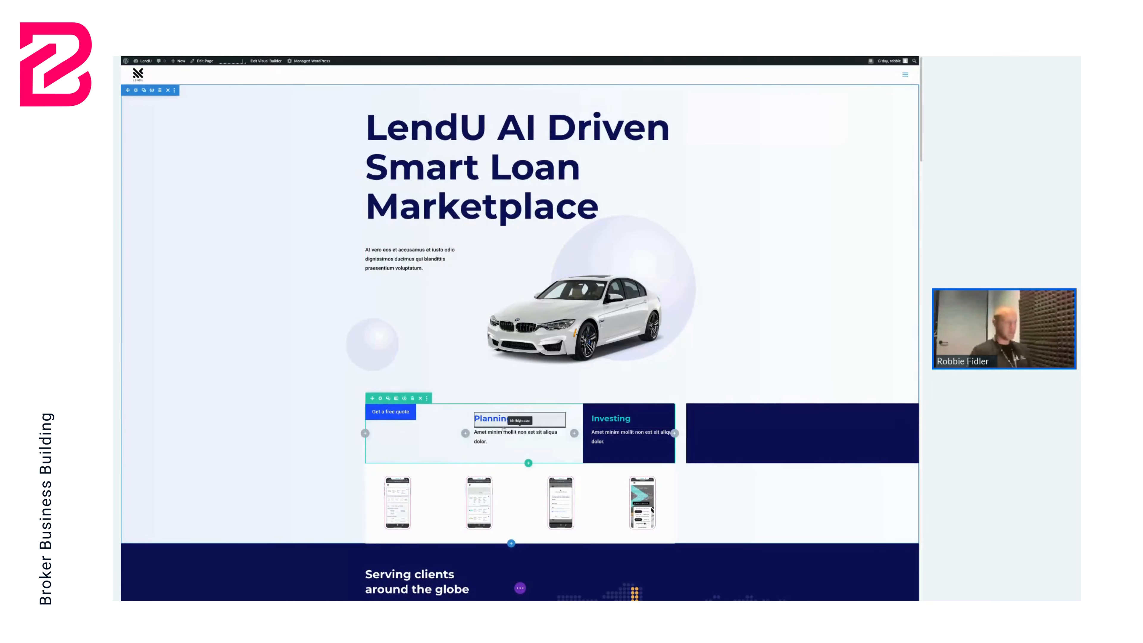
pyautogui.click(412, 398)
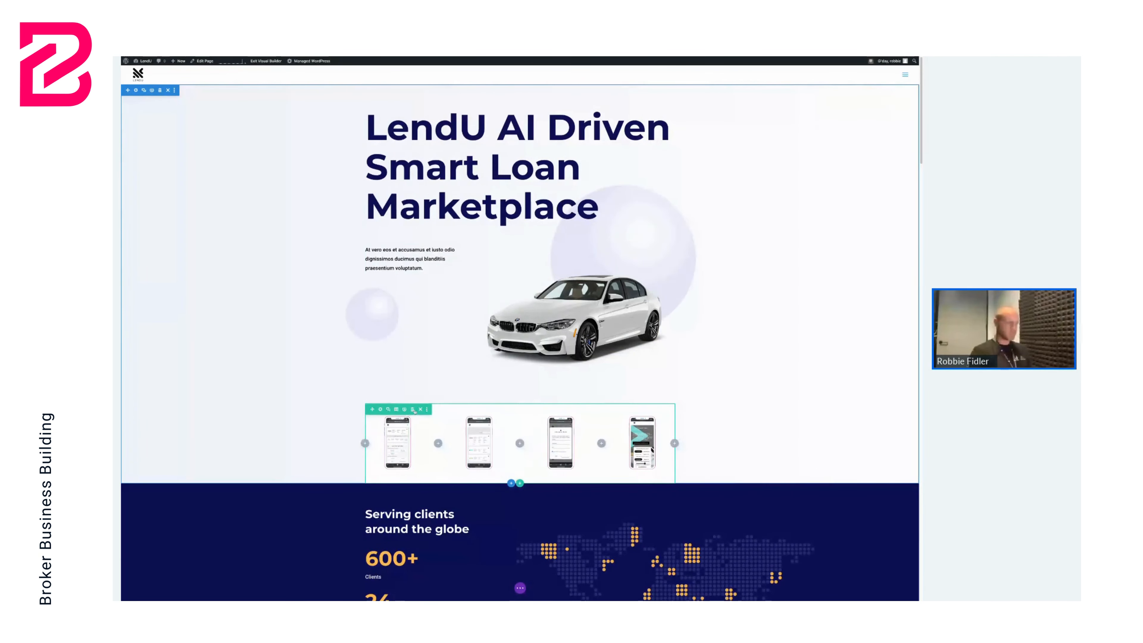
pyautogui.click(404, 408)
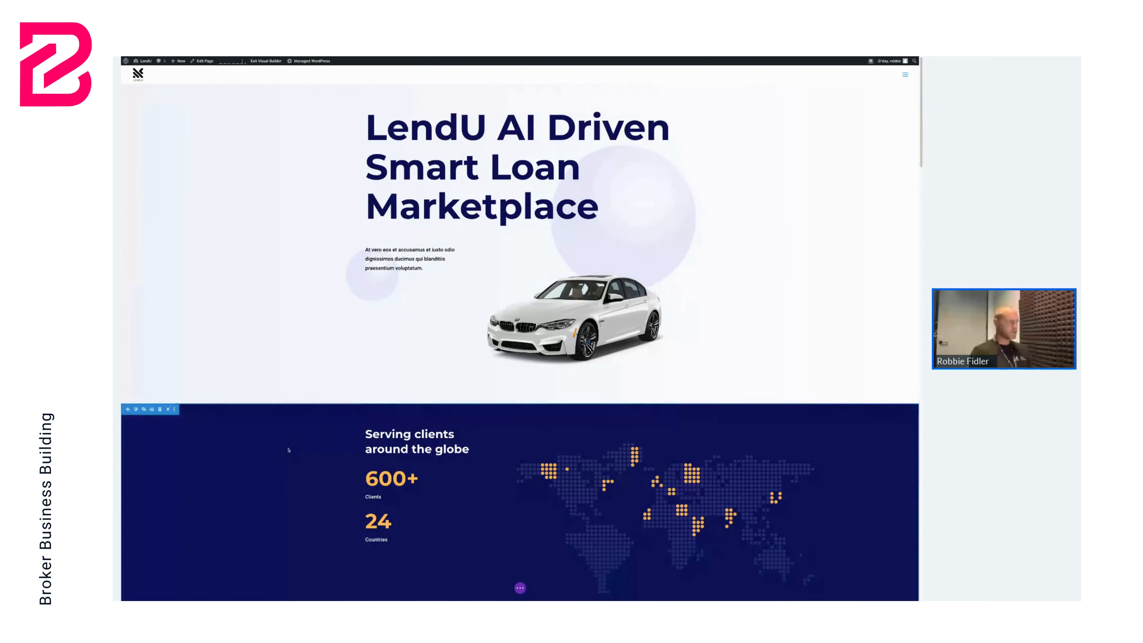
# Try white, green, blue and orange backgrounds on the "Serving clients around the globe" section, and settle on purple
pyautogui.scroll(-1, 288, 449)
pyautogui.scroll(-2, 136, 296)
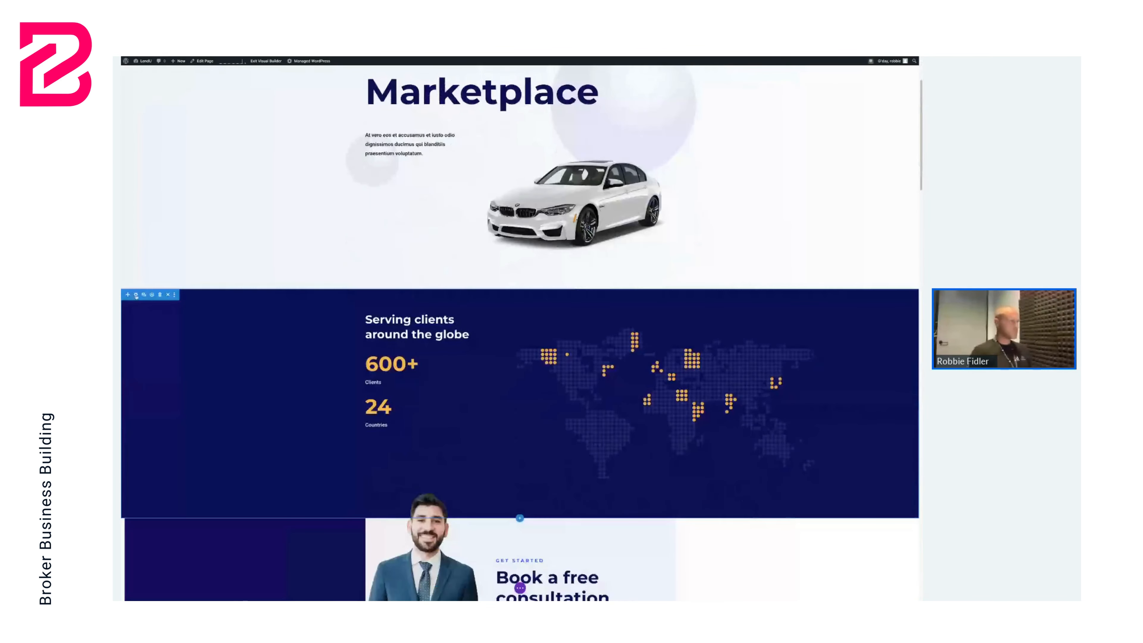
pyautogui.click(136, 296)
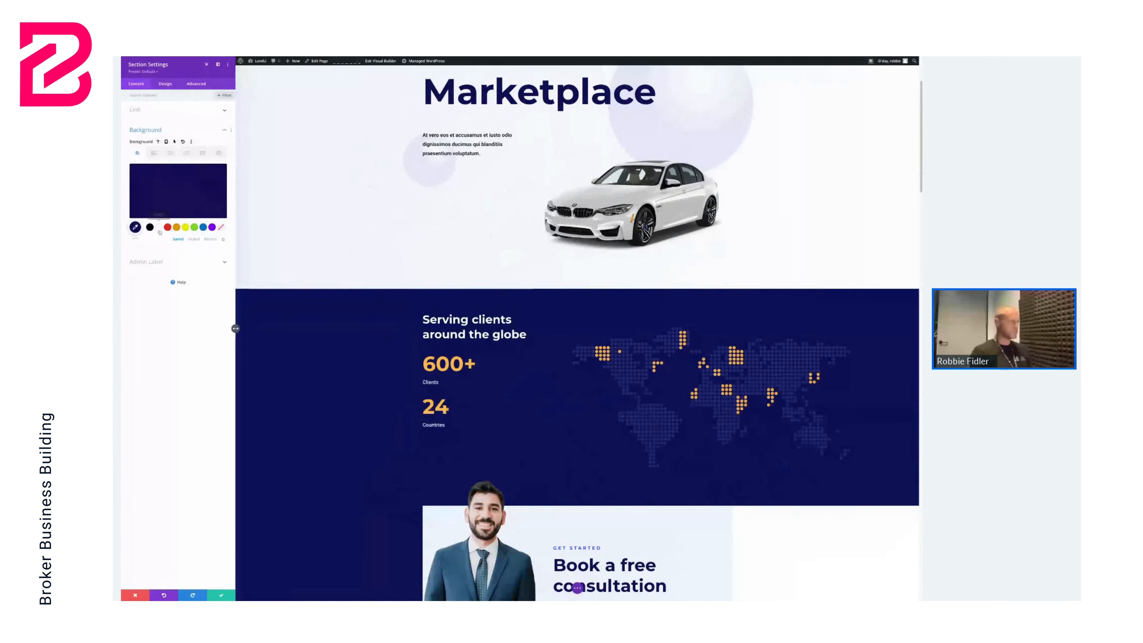
pyautogui.click(160, 231)
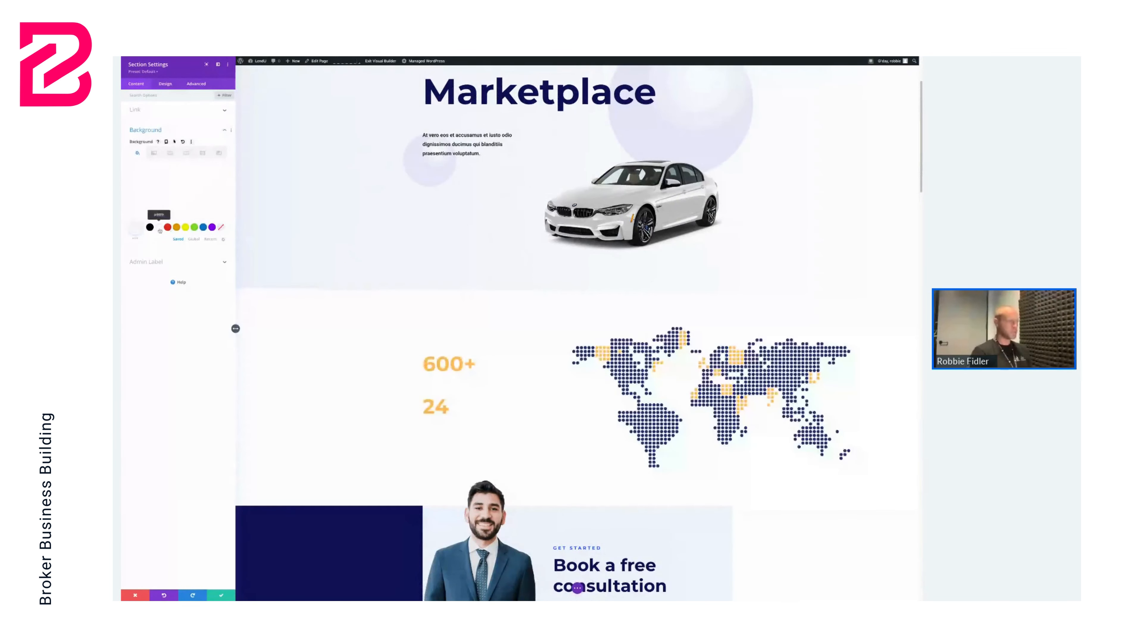
pyautogui.click(195, 227)
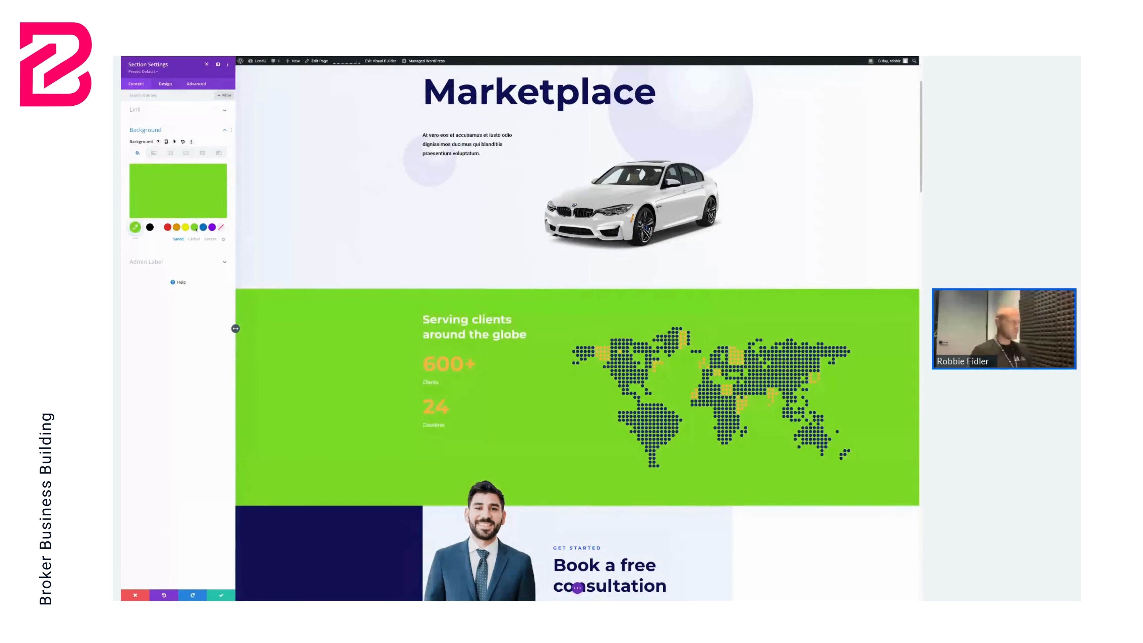
pyautogui.click(204, 228)
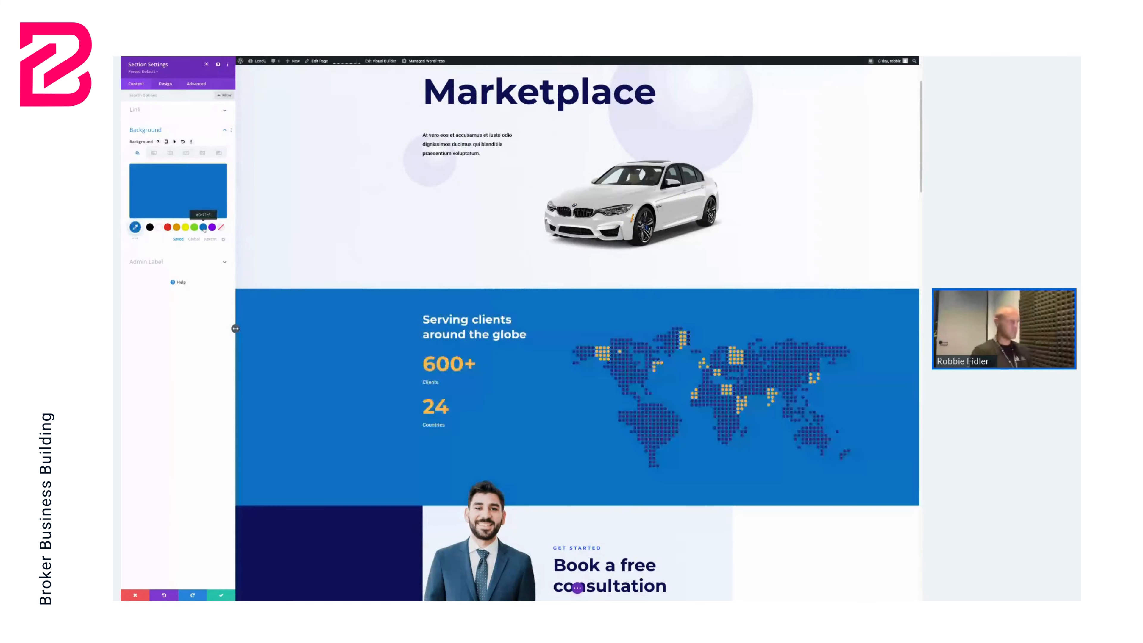
pyautogui.click(177, 228)
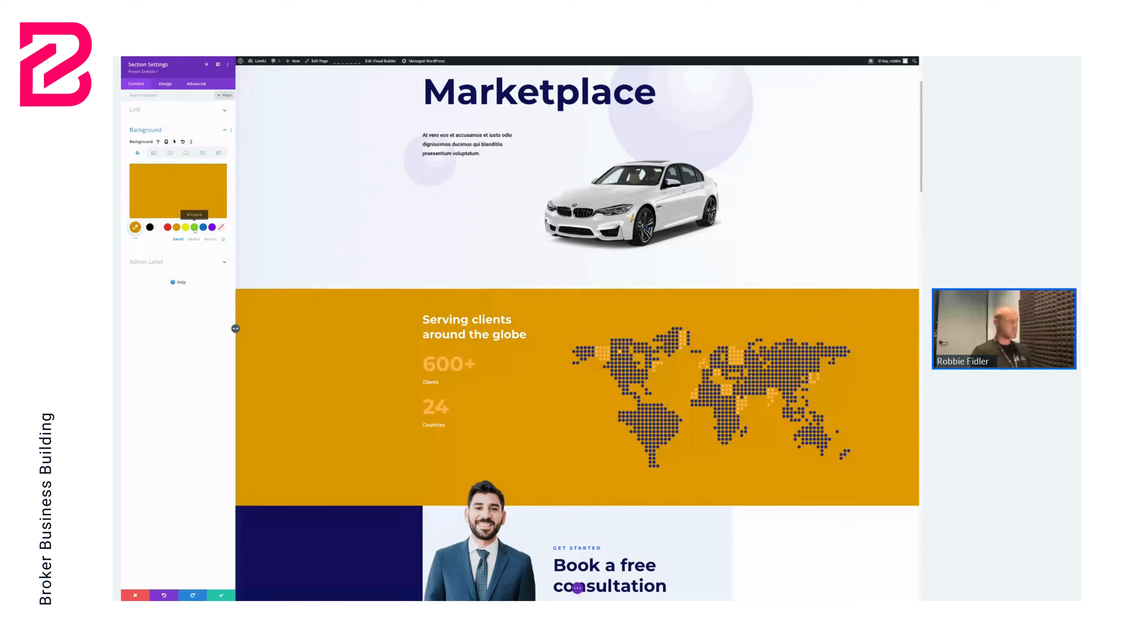
pyautogui.click(212, 228)
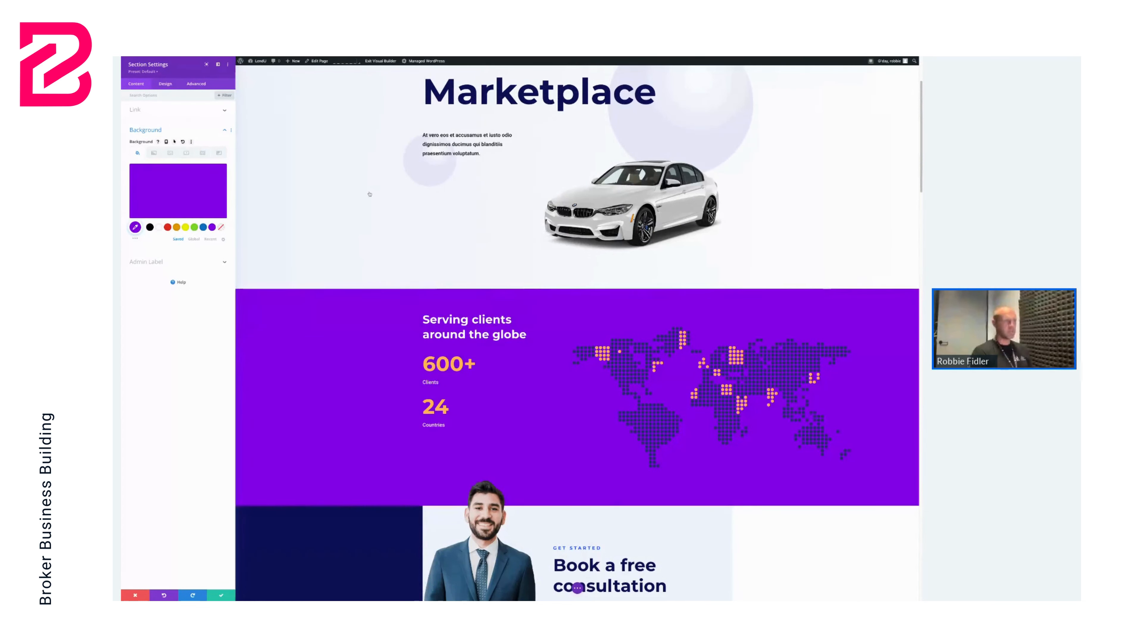
pyautogui.scroll(-5, 334, 267)
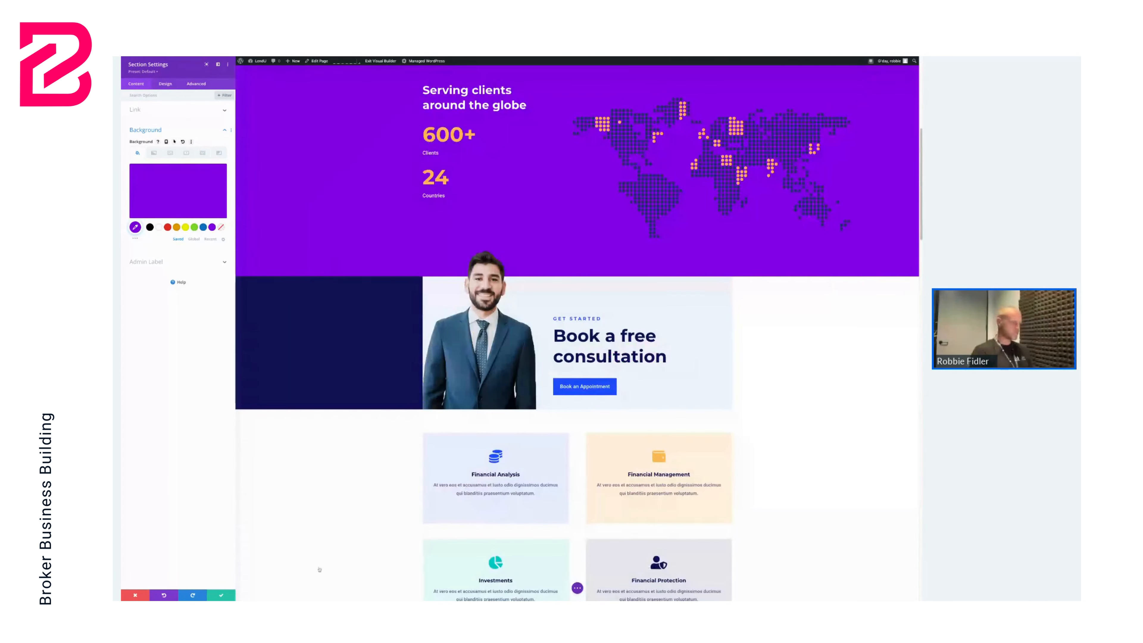
pyautogui.press('Escape')
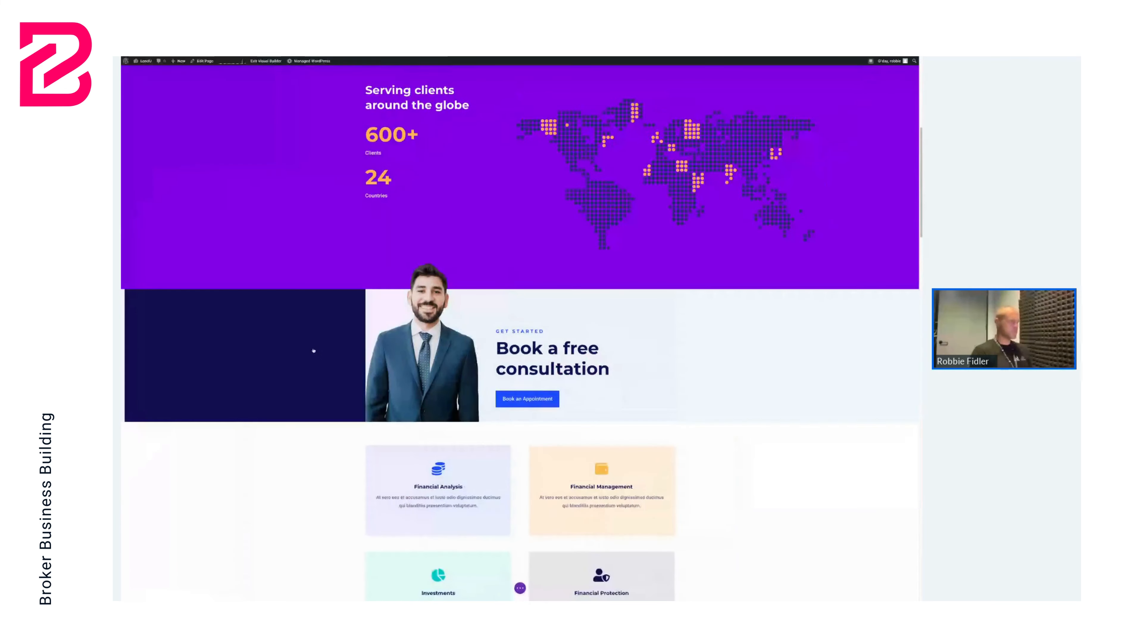
# Give the "Book a free consultation" section the same purple background and save the section settings
pyautogui.click(135, 283)
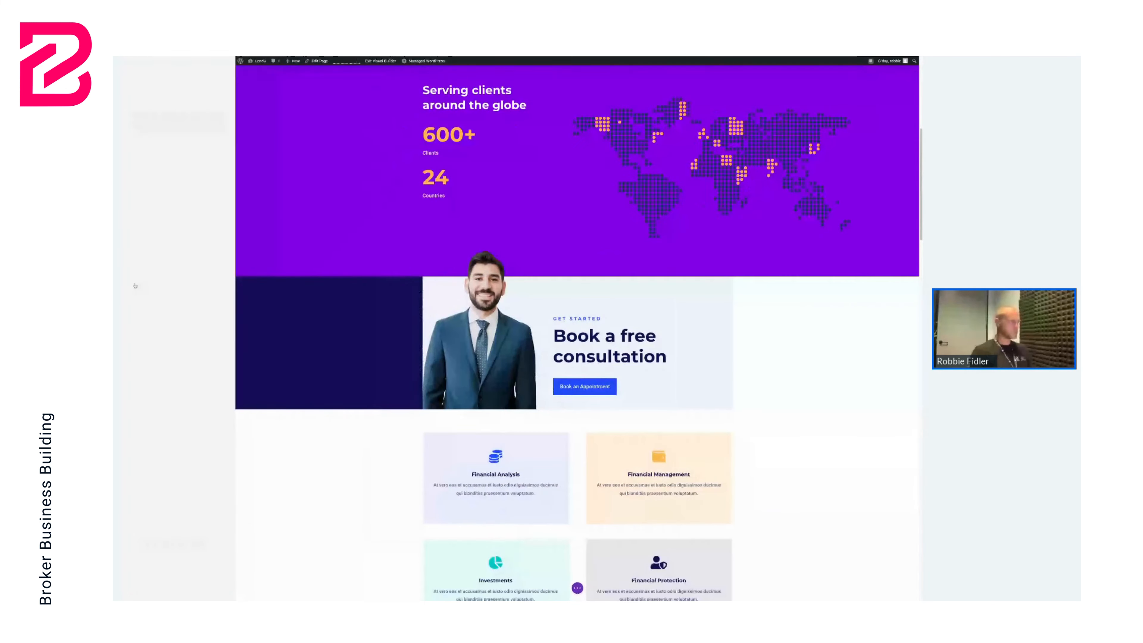
pyautogui.click(165, 83)
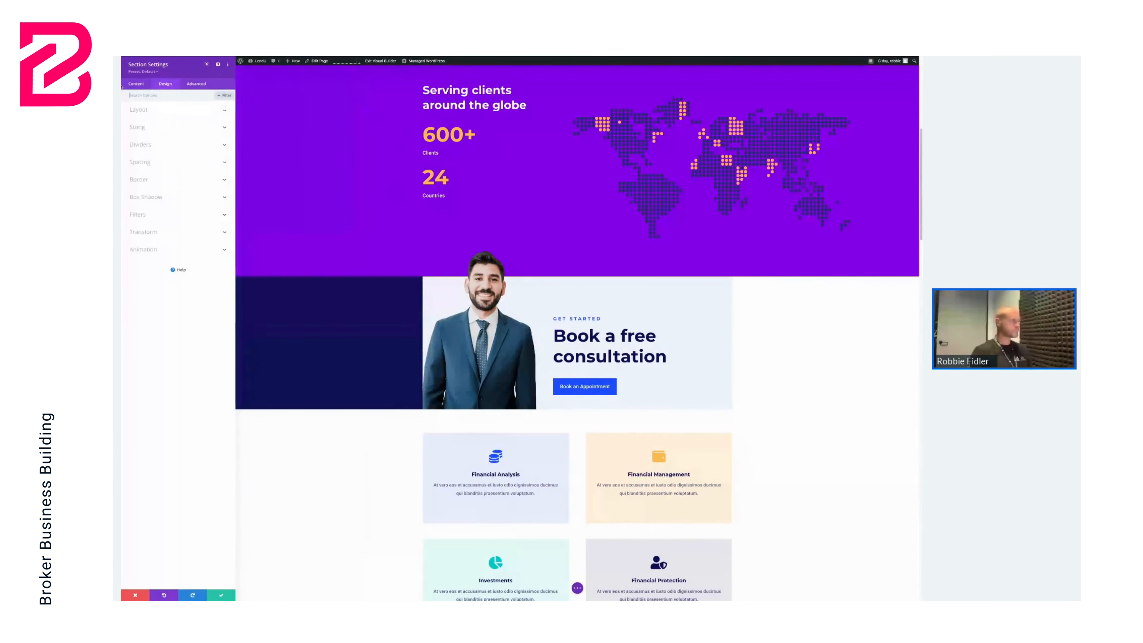
pyautogui.click(136, 84)
pyautogui.click(162, 130)
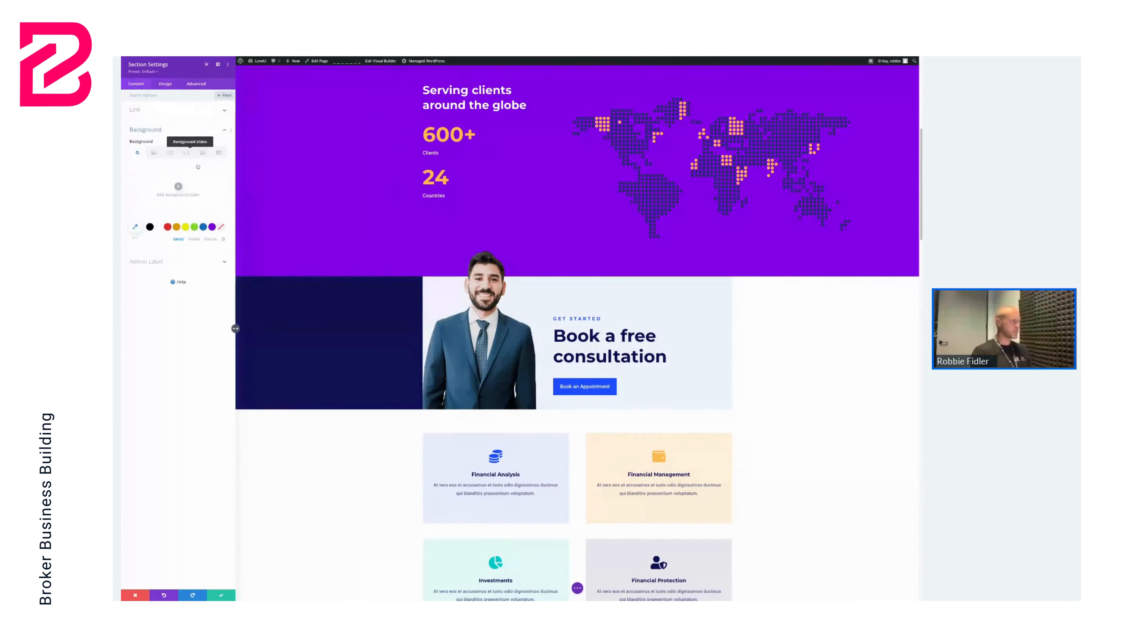
pyautogui.click(212, 227)
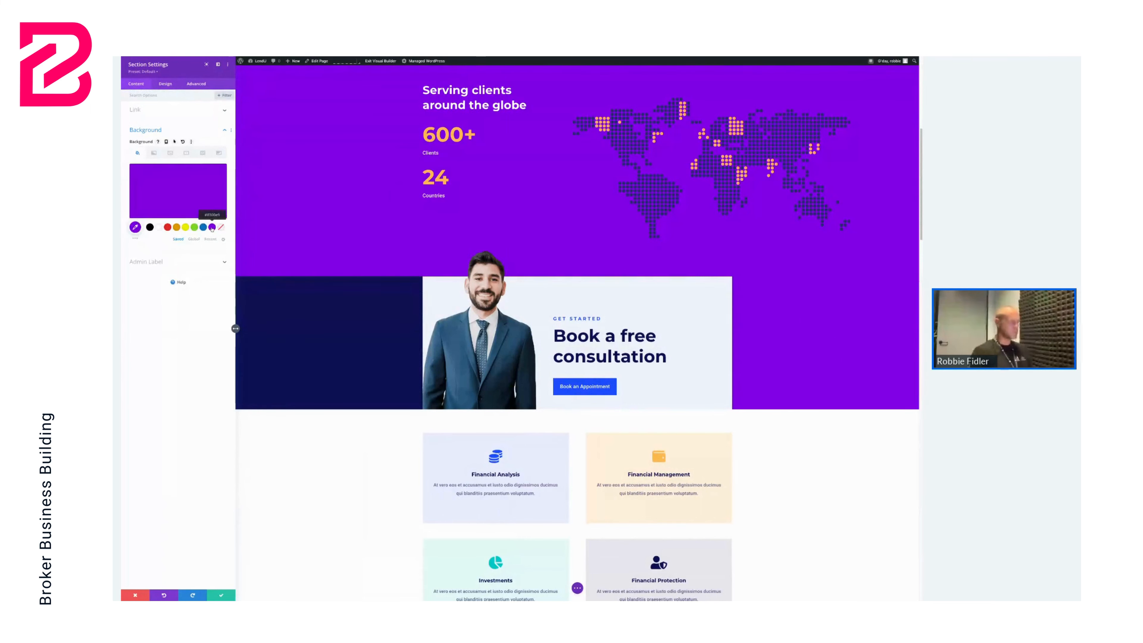
pyautogui.click(223, 594)
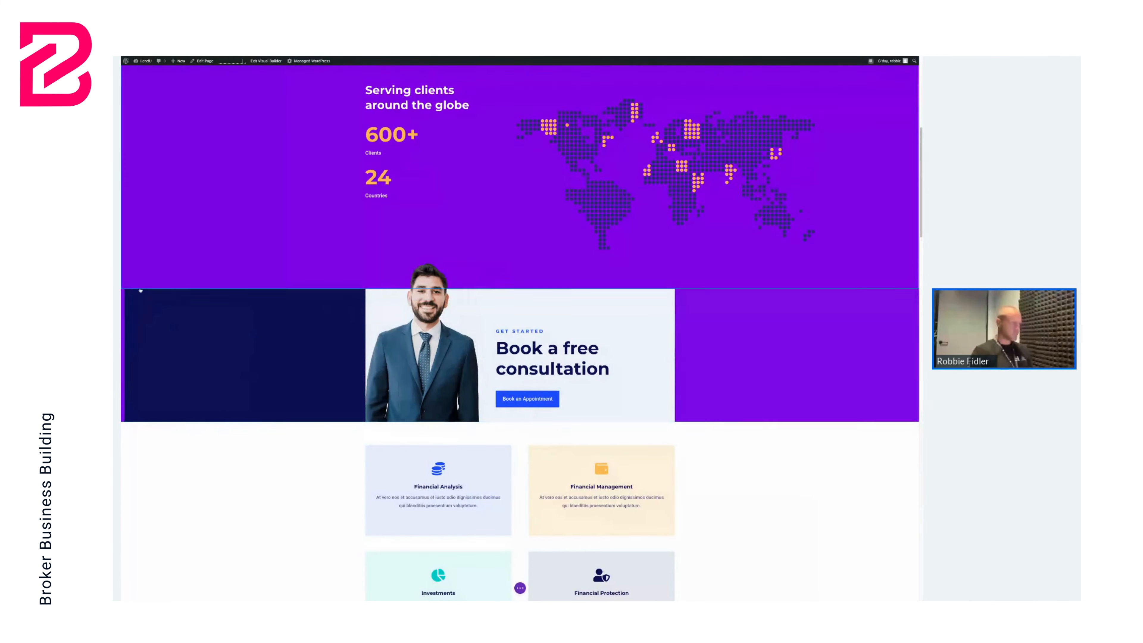
pyautogui.click(203, 357)
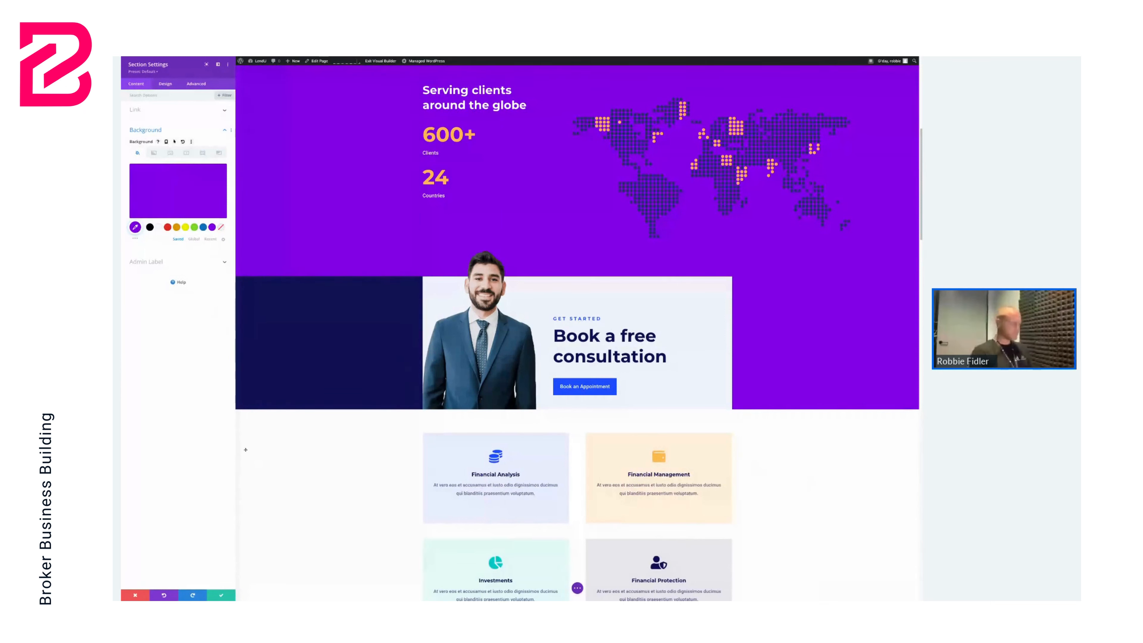
pyautogui.click(135, 595)
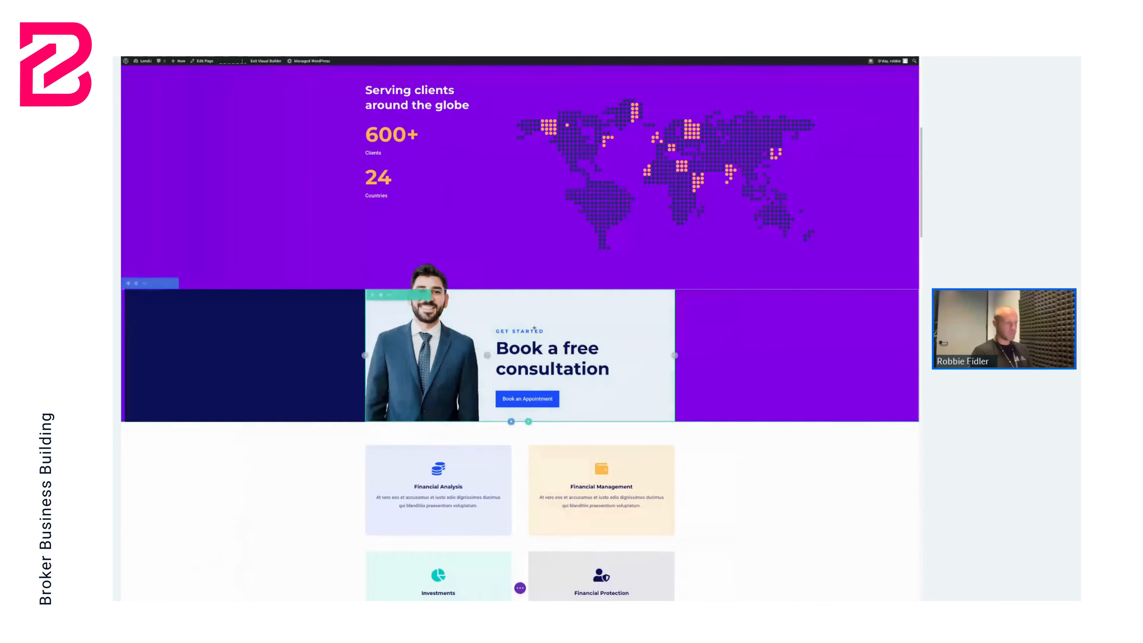
# Delete the "GET STARTED" text above "Book a free consultation" and link the "Book an Appointment" button to youtube.com
pyautogui.moveTo(603, 331)
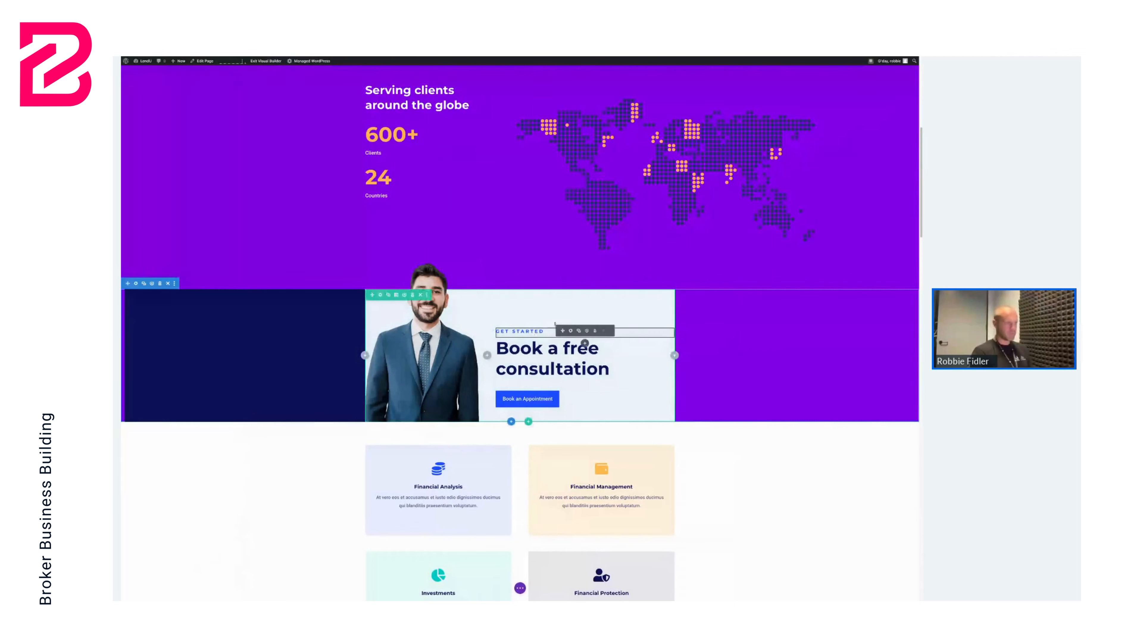
pyautogui.click(603, 332)
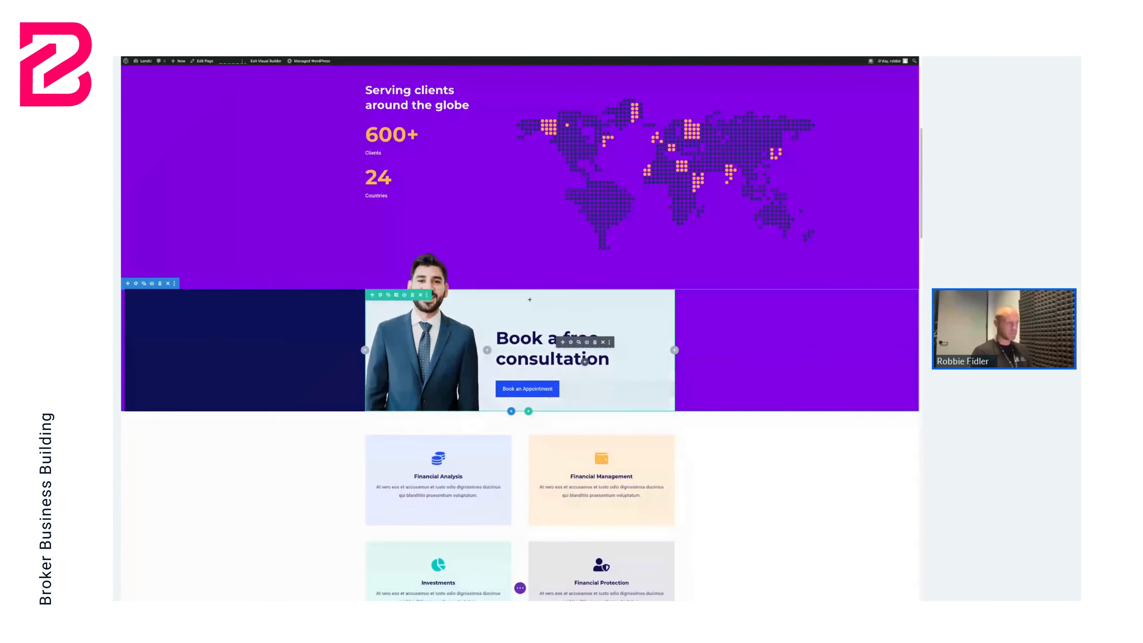
pyautogui.moveTo(537, 391)
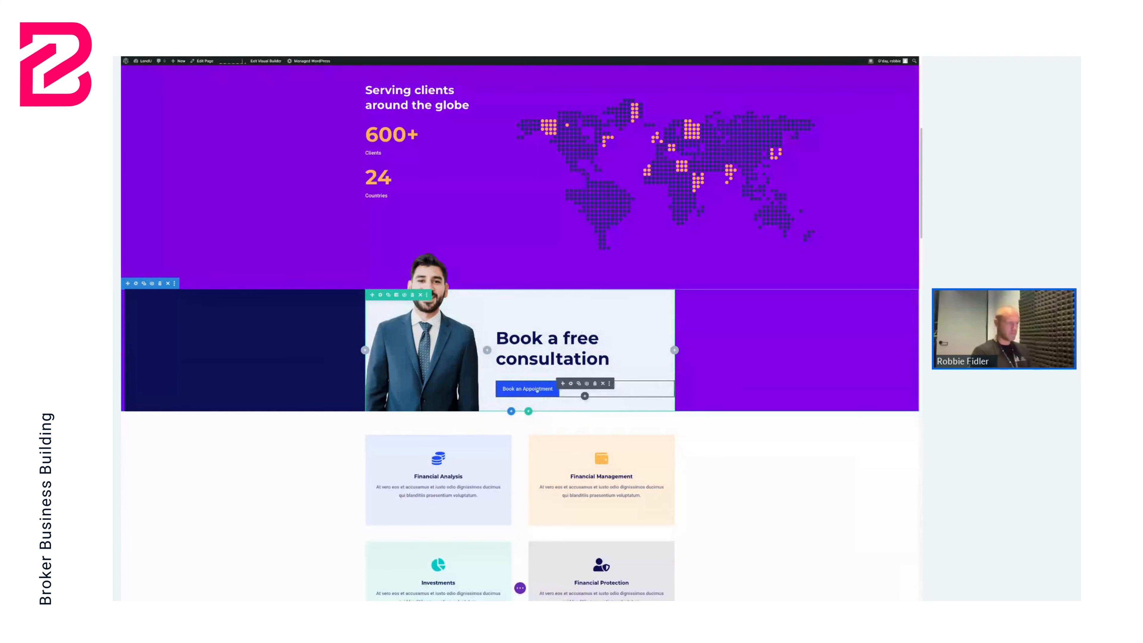
pyautogui.click(572, 384)
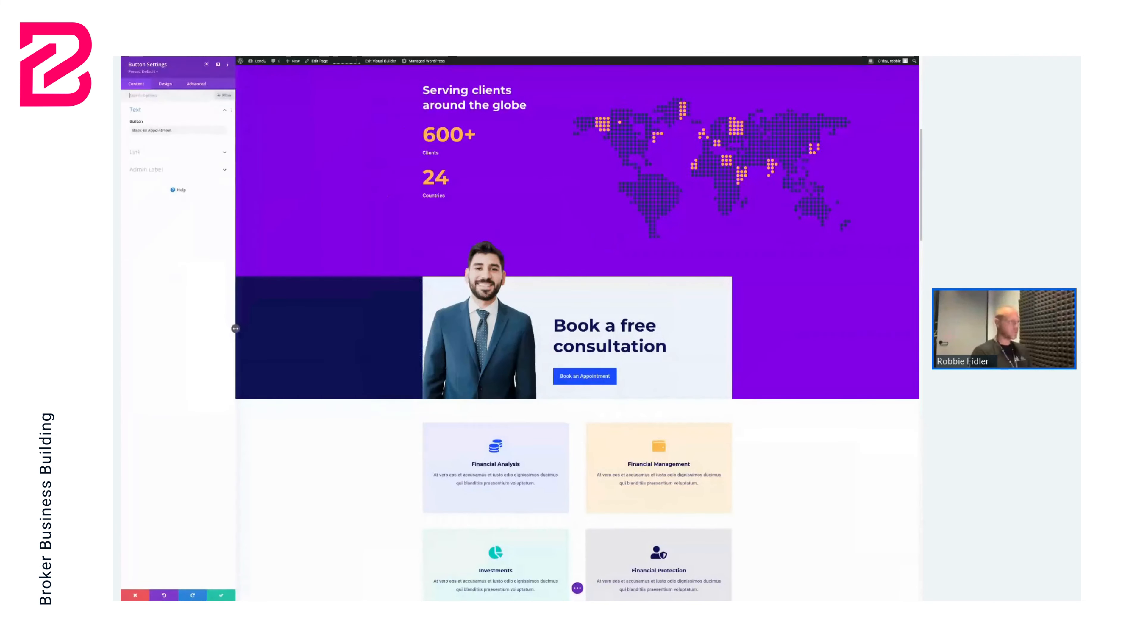
pyautogui.click(168, 152)
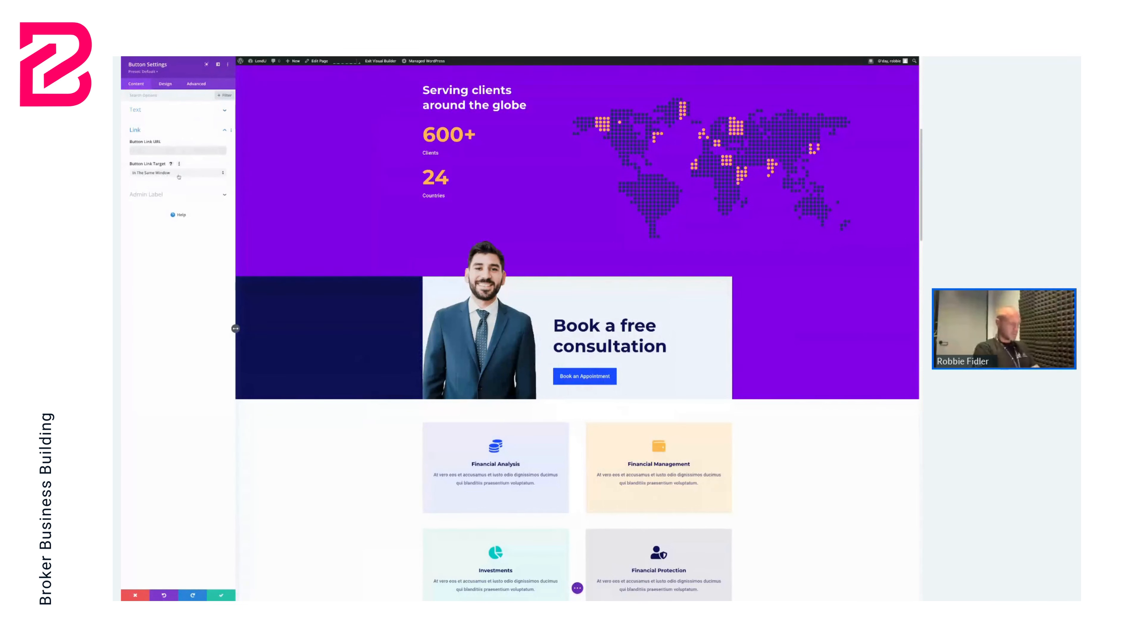
pyautogui.write('youtube')
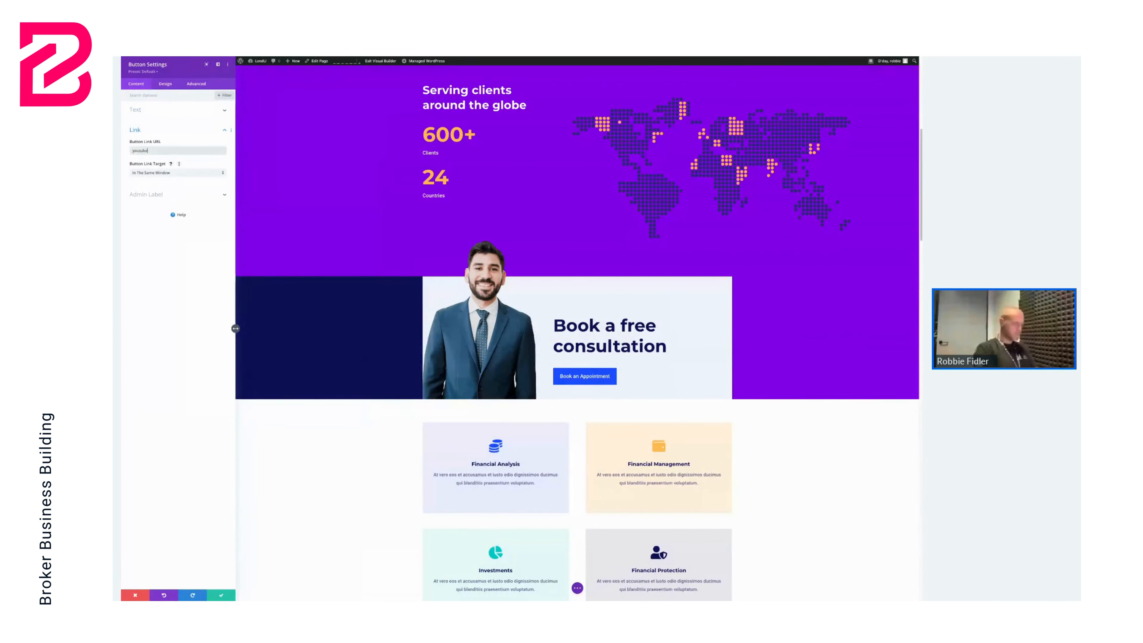
pyautogui.write('.com')
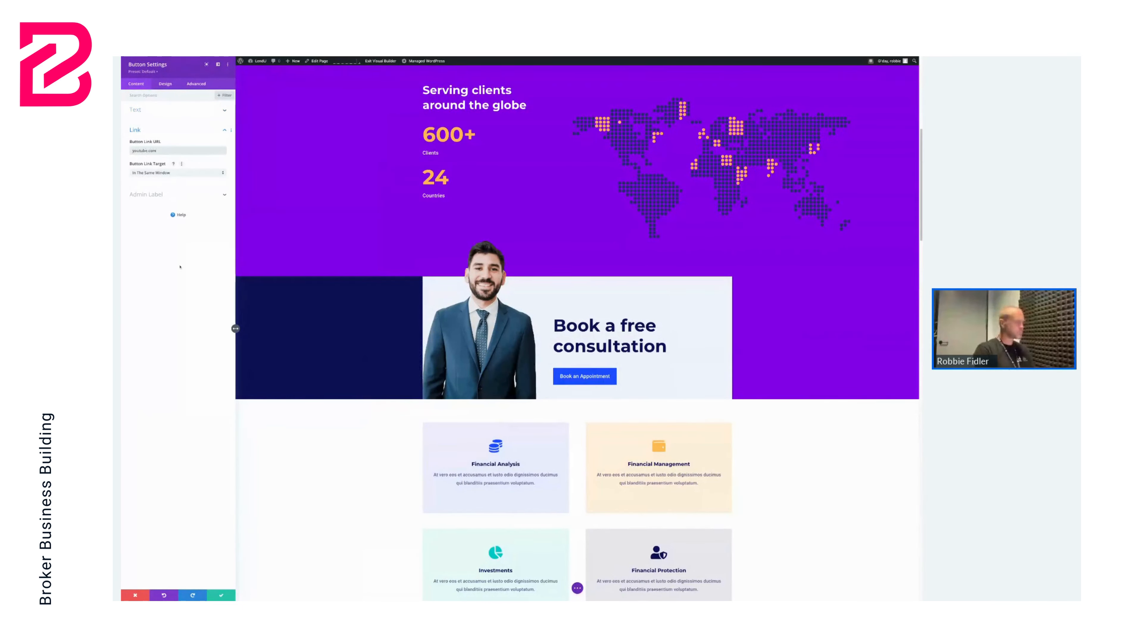
pyautogui.click(223, 595)
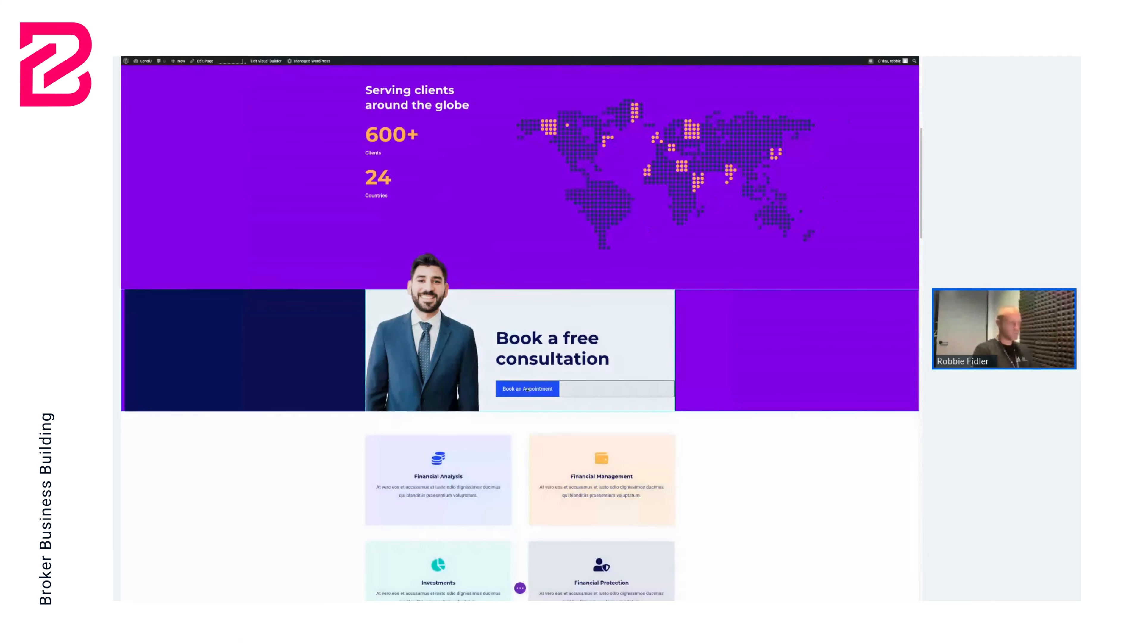
# Look over the rest of the landing page, save all changes and exit the Visual Builder
pyautogui.scroll(-10, 528, 389)
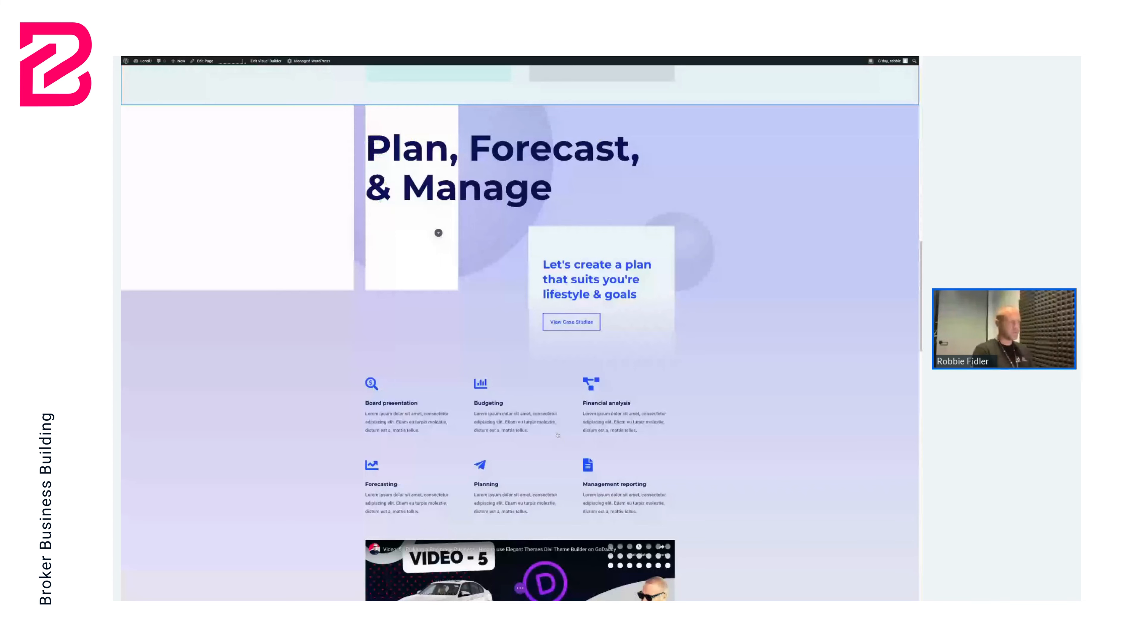
pyautogui.scroll(-1, 557, 435)
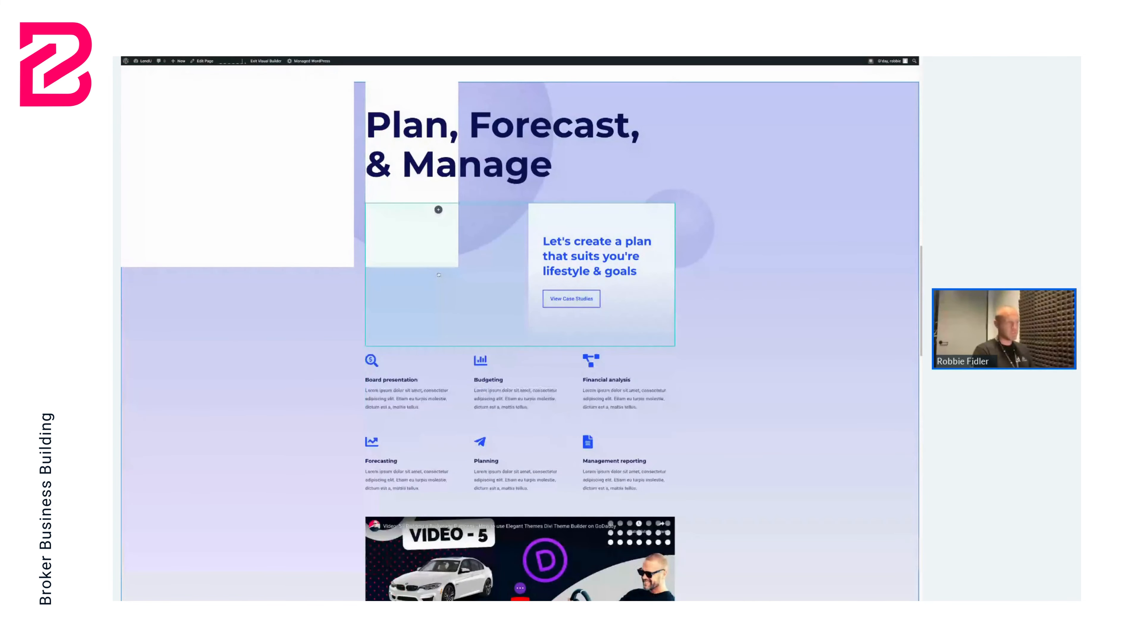
pyautogui.scroll(-15, 439, 274)
pyautogui.scroll(7, 438, 274)
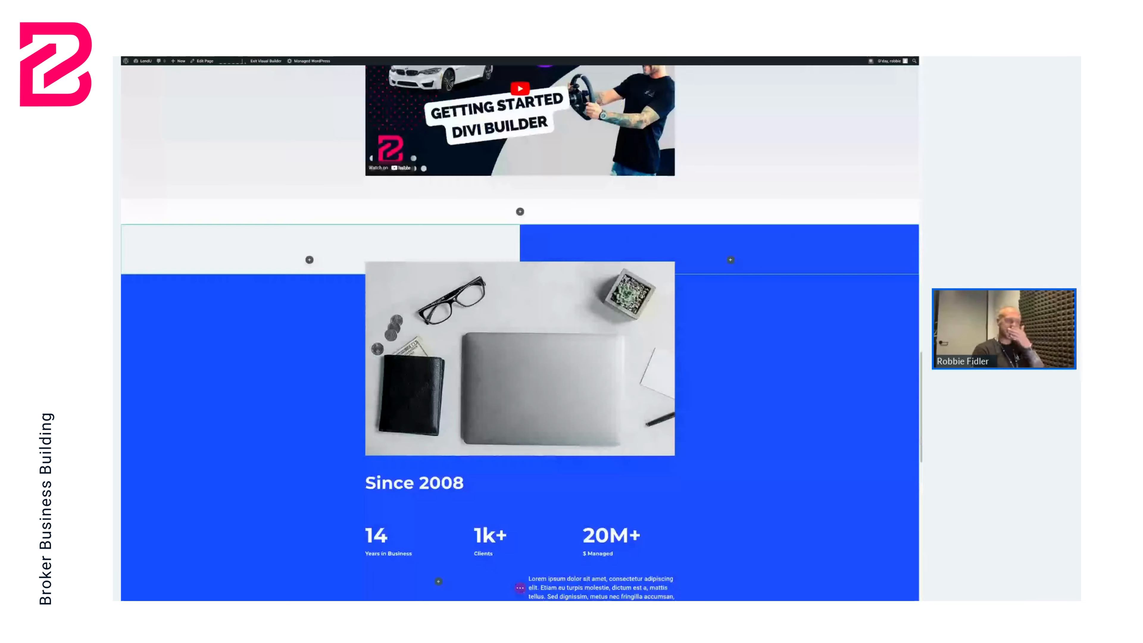
pyautogui.scroll(5, 520, 333)
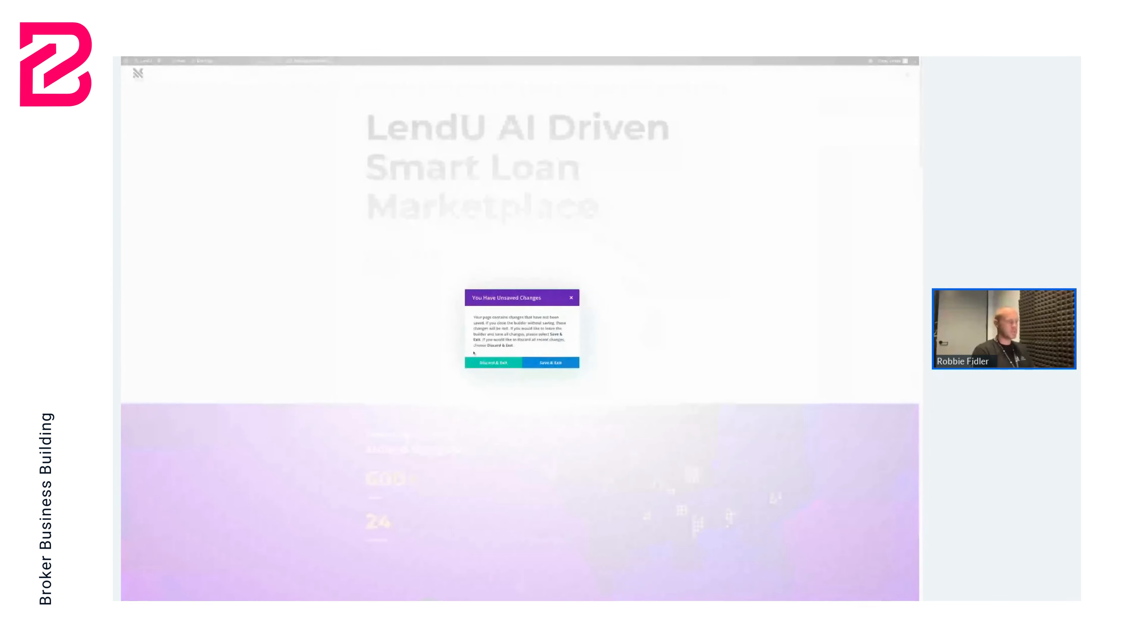
pyautogui.click(535, 363)
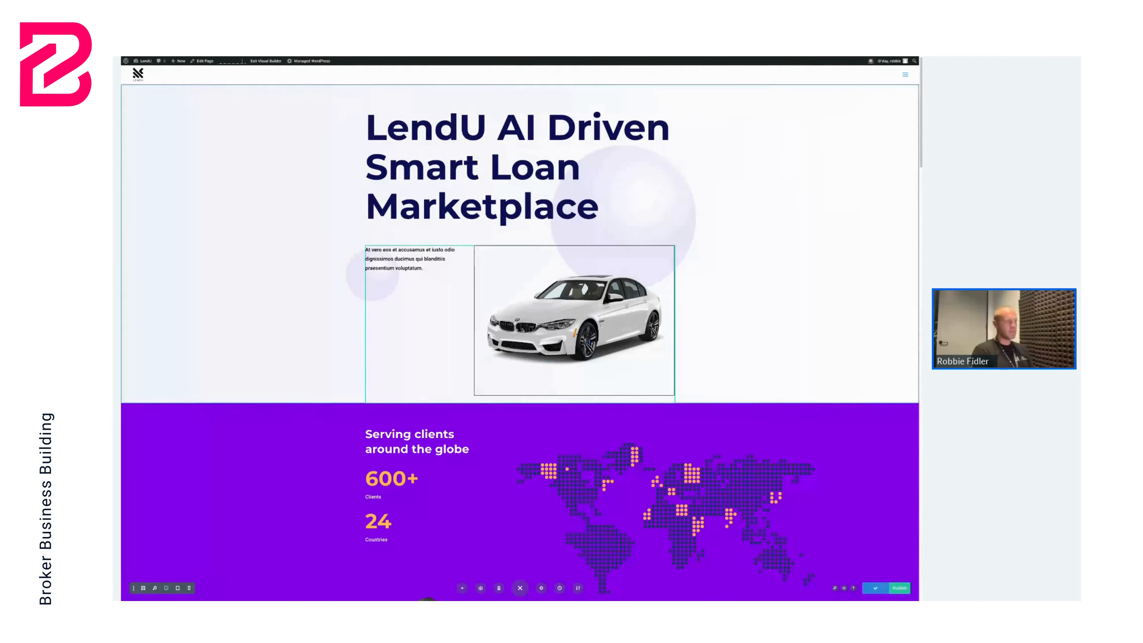
pyautogui.click(266, 61)
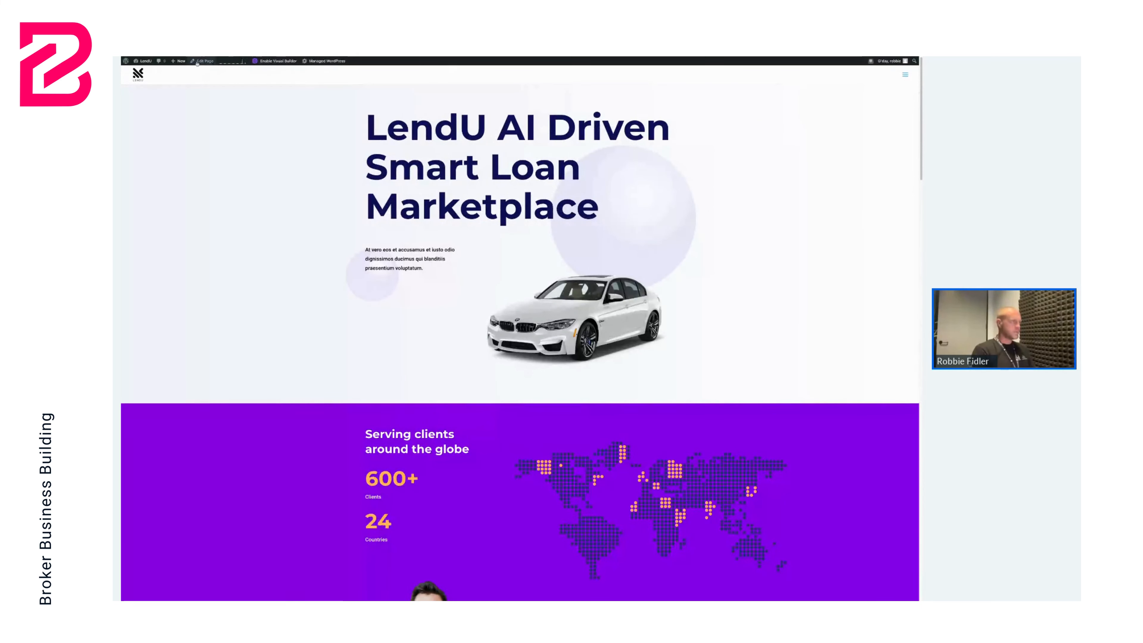
# Go to the WordPress dashboard and create a new page titled "DEMO - About Us Page"
pyautogui.moveTo(138, 63)
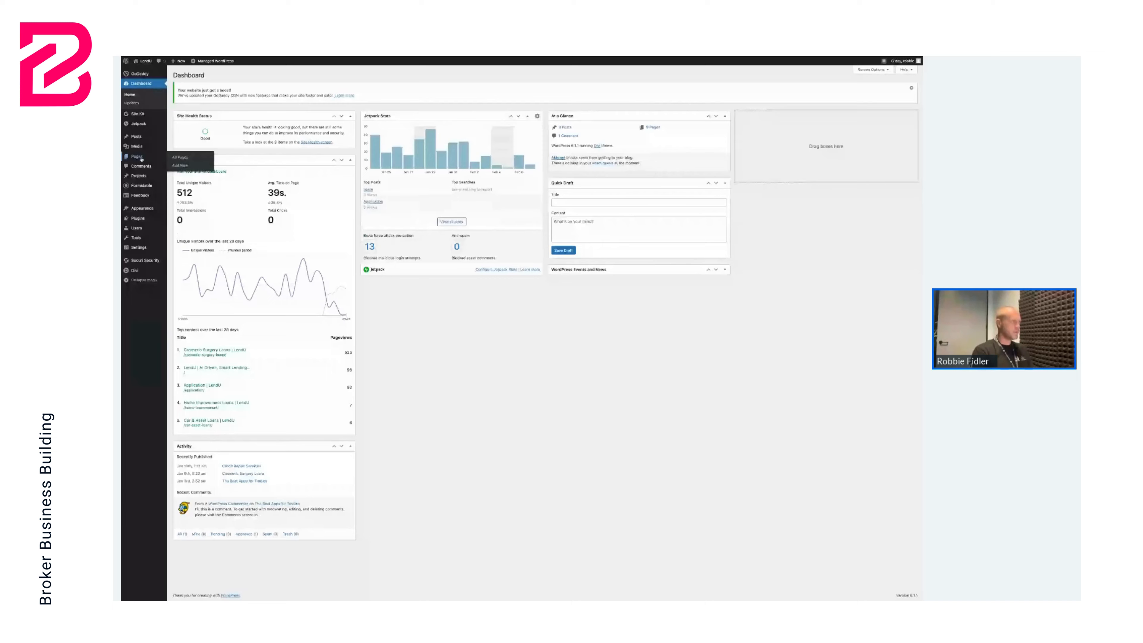
pyautogui.click(137, 136)
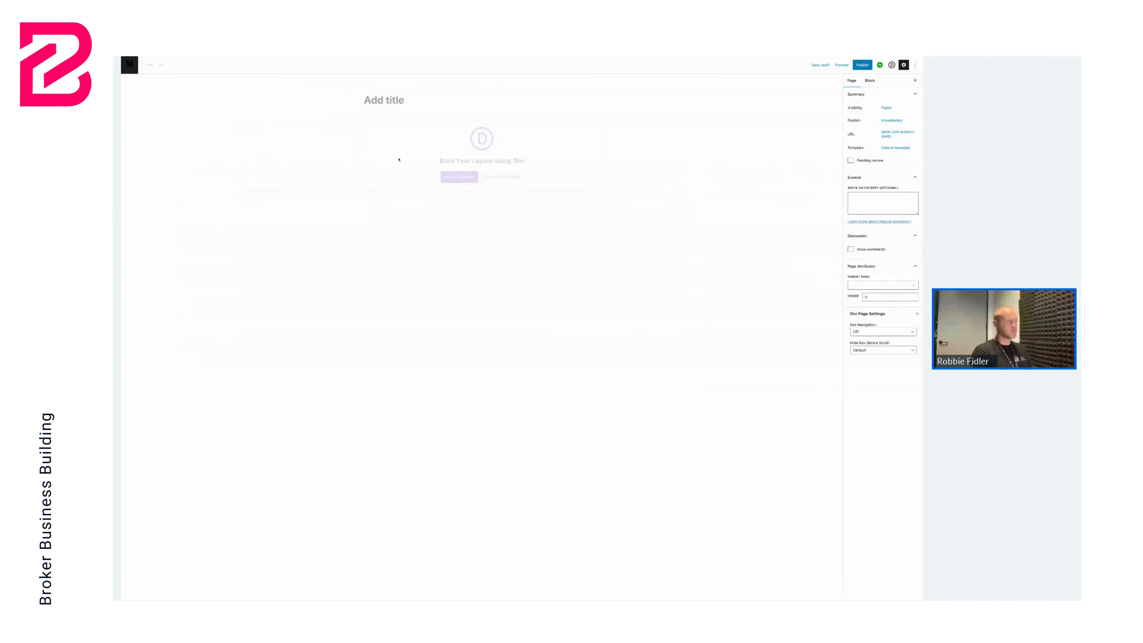
pyautogui.write('DE')
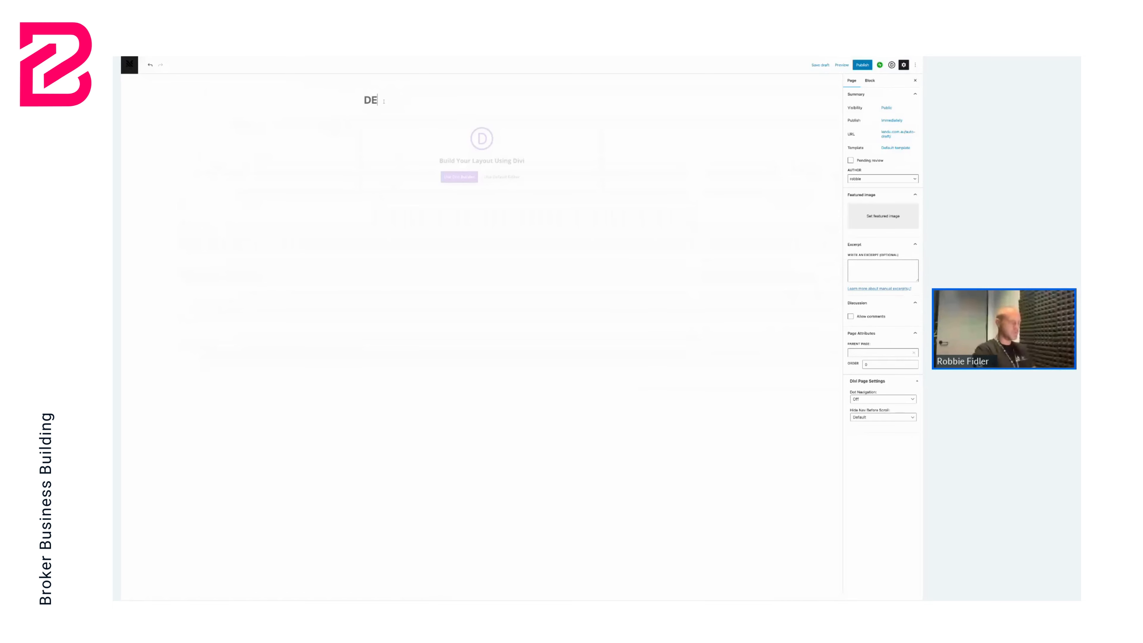
pyautogui.write('MO - About Us Page')
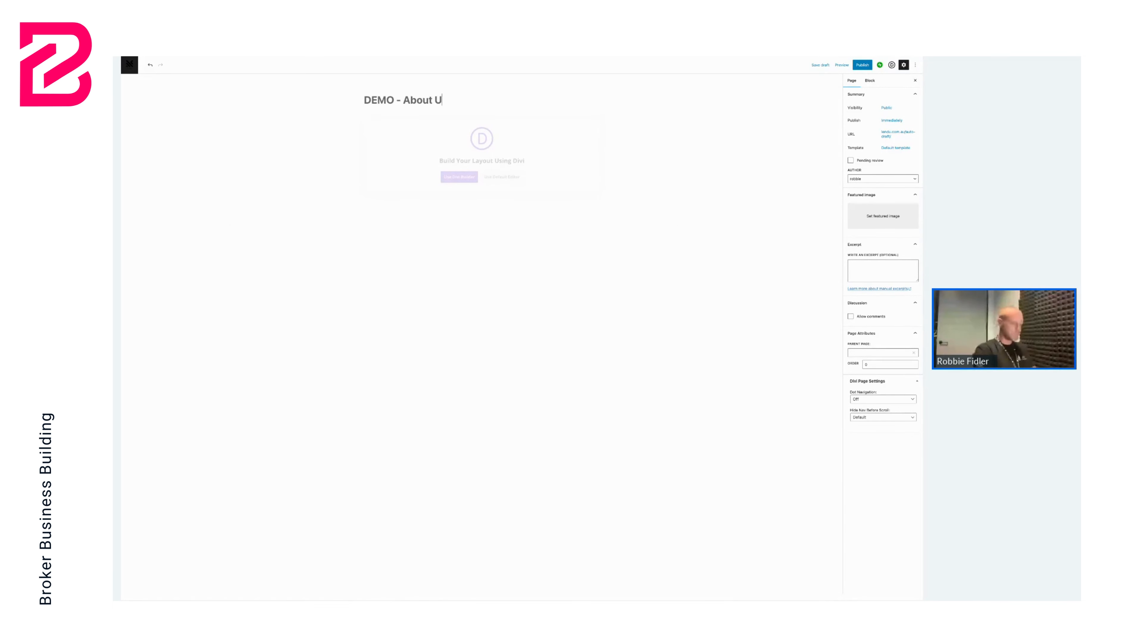
pyautogui.click(407, 256)
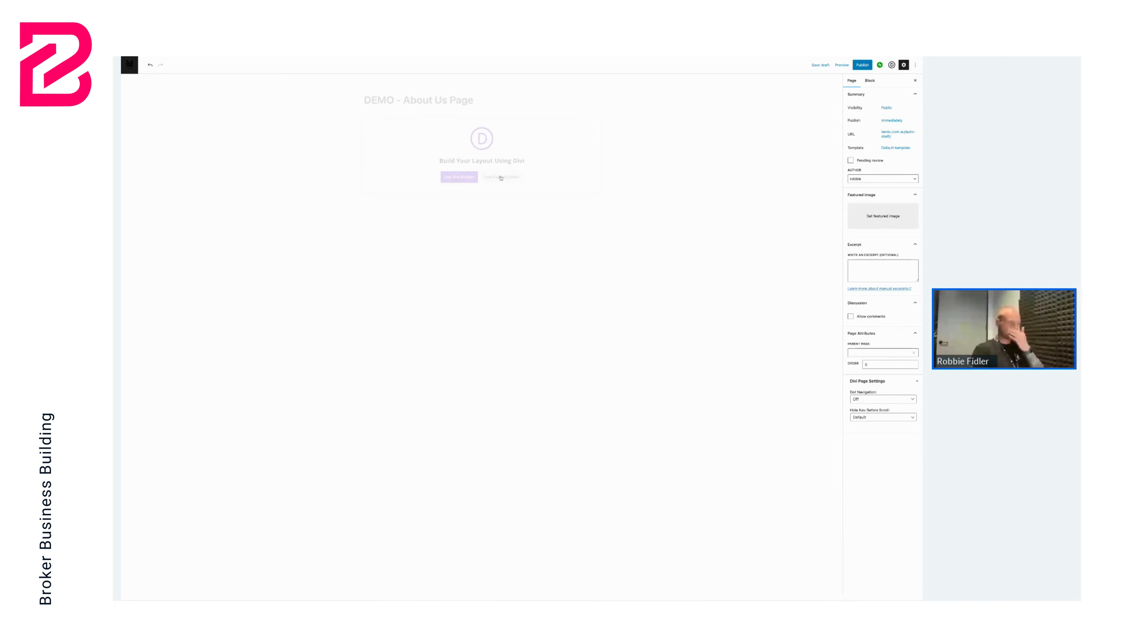
# Open the page in the Divi Builder with premade layouts and preview the Webinar pack's About, Home, Schedule, Blog and Speakers pages
pyautogui.click(470, 178)
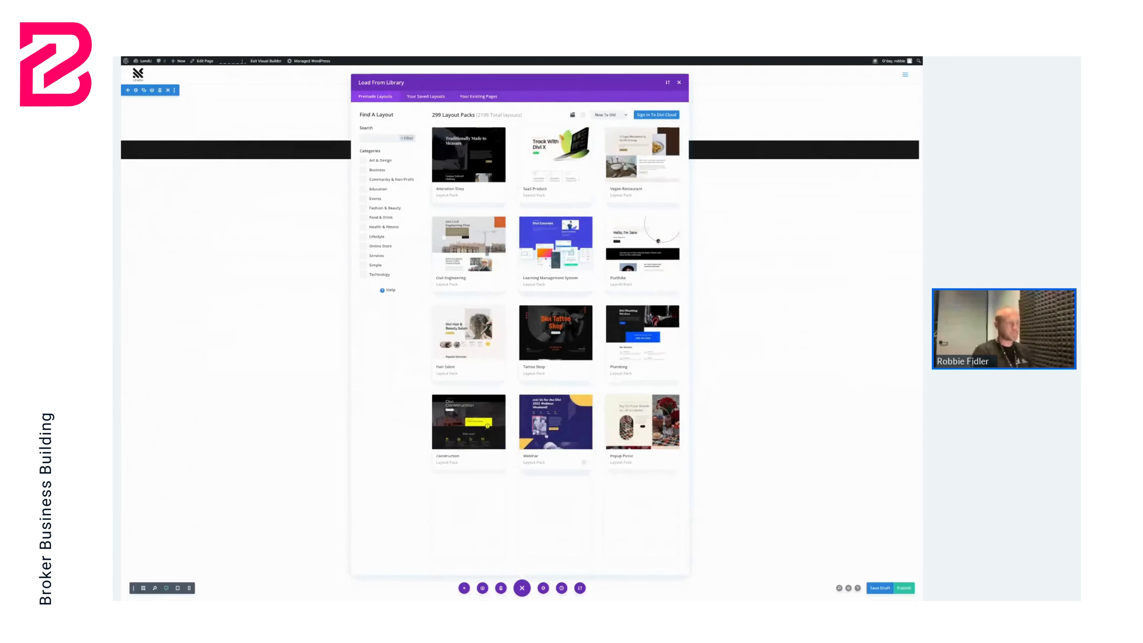
pyautogui.click(544, 404)
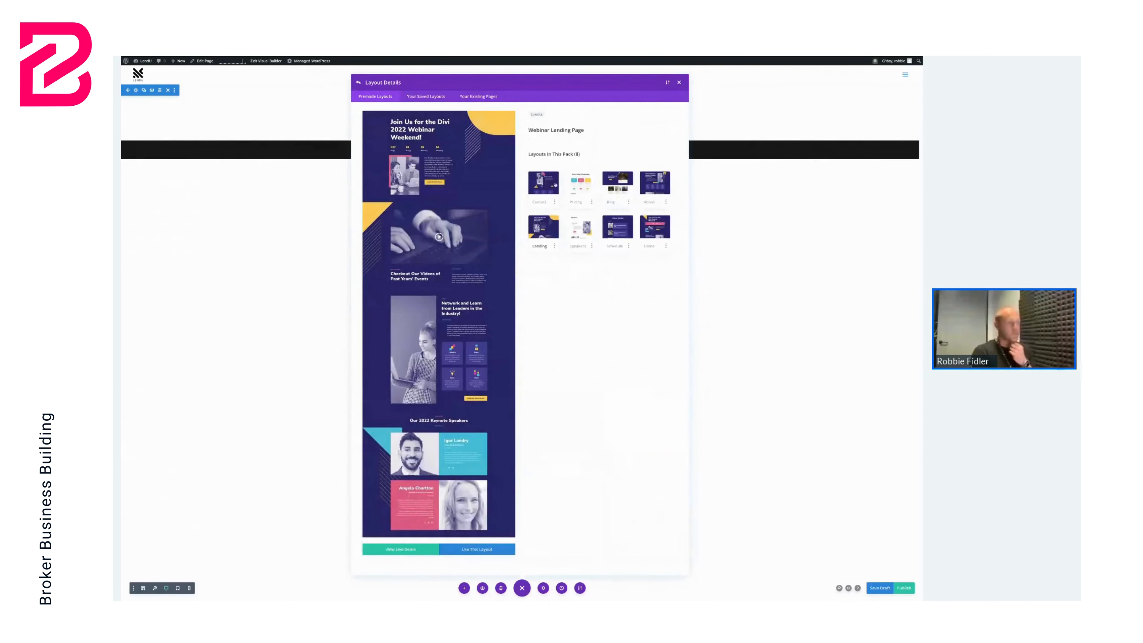
pyautogui.click(660, 189)
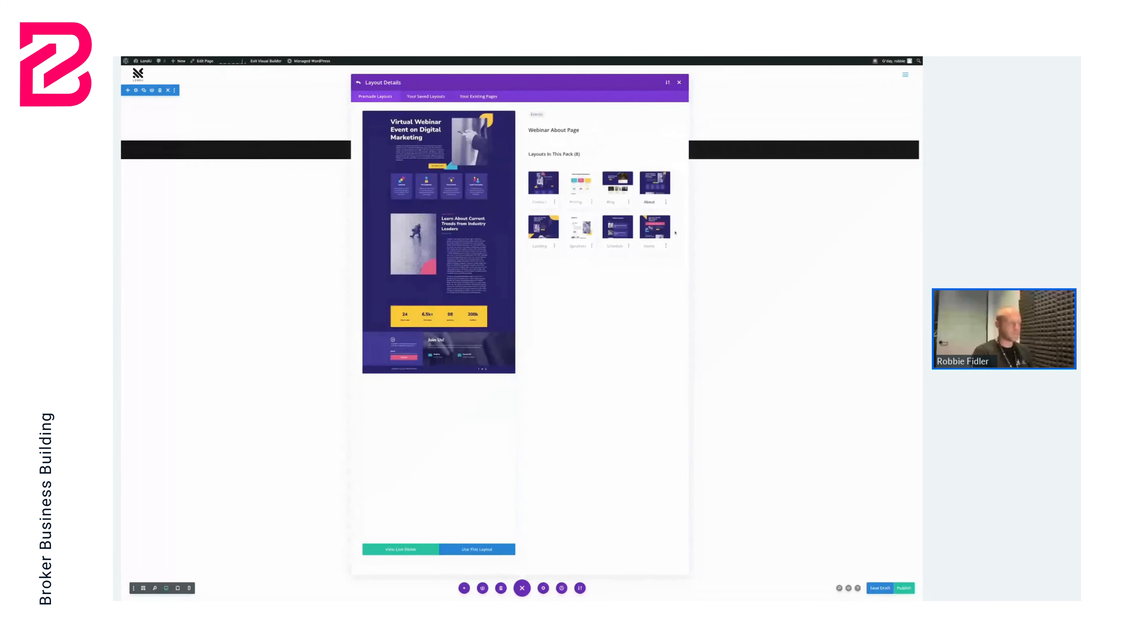
pyautogui.click(655, 228)
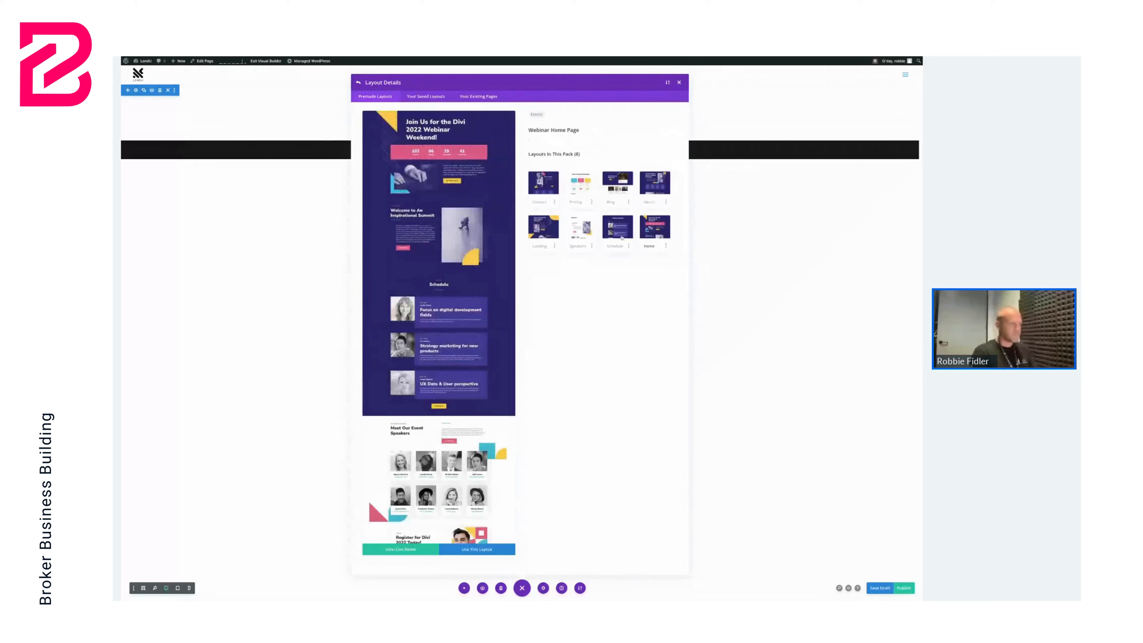
pyautogui.click(623, 236)
pyautogui.click(617, 182)
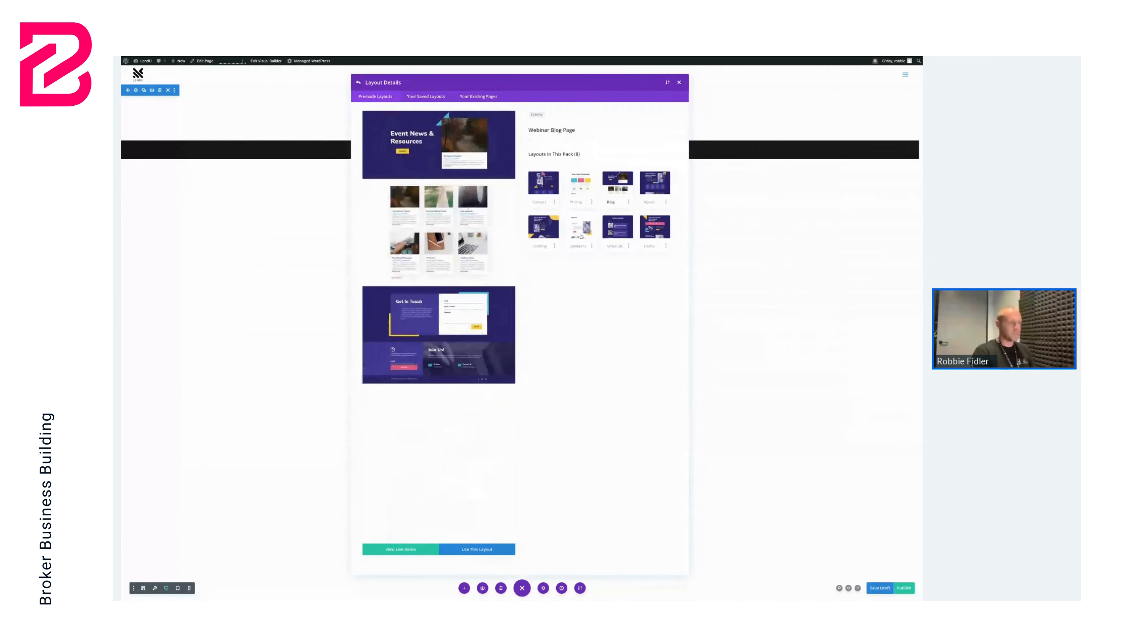
pyautogui.click(580, 228)
pyautogui.click(360, 83)
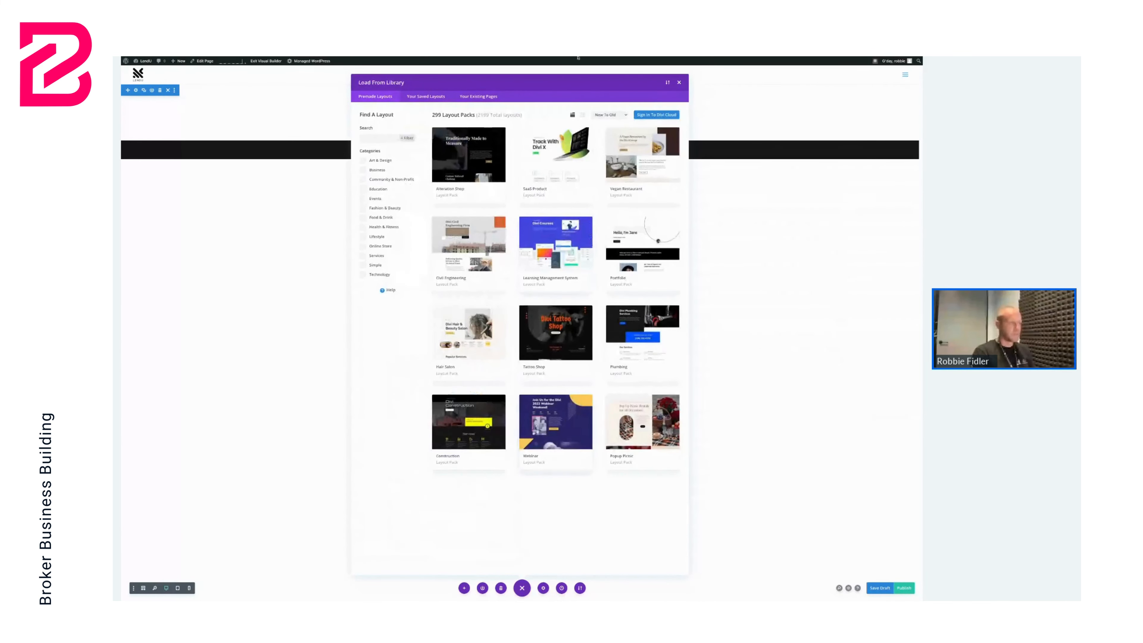
# Filter the premade layouts by Business and load the About page layout from the Brokerage Firm pack
pyautogui.click(364, 170)
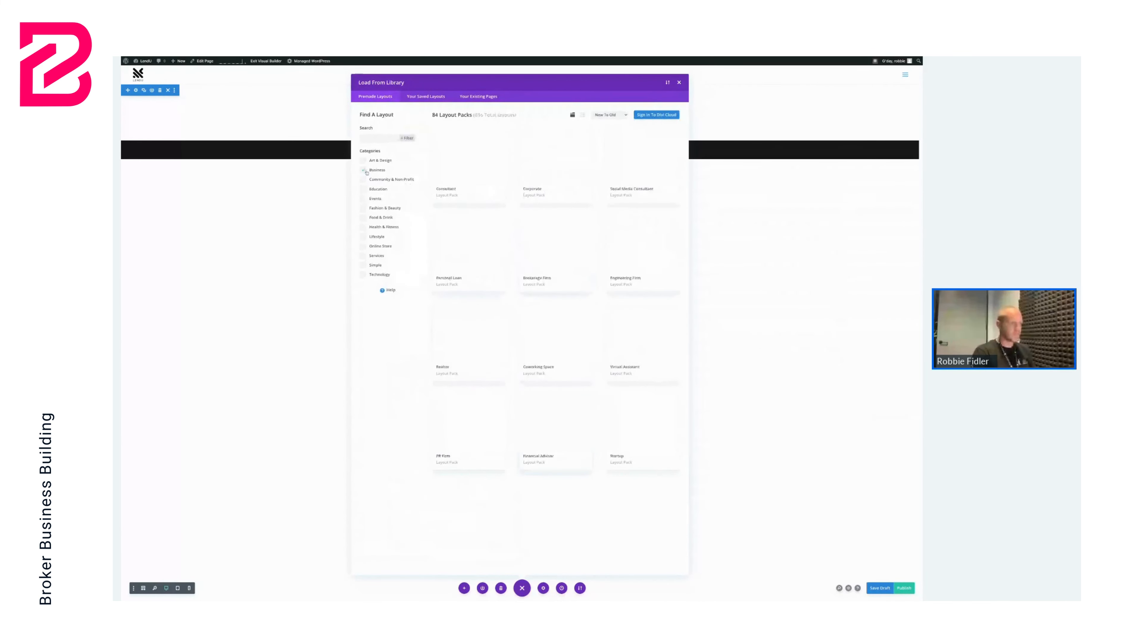
pyautogui.click(556, 245)
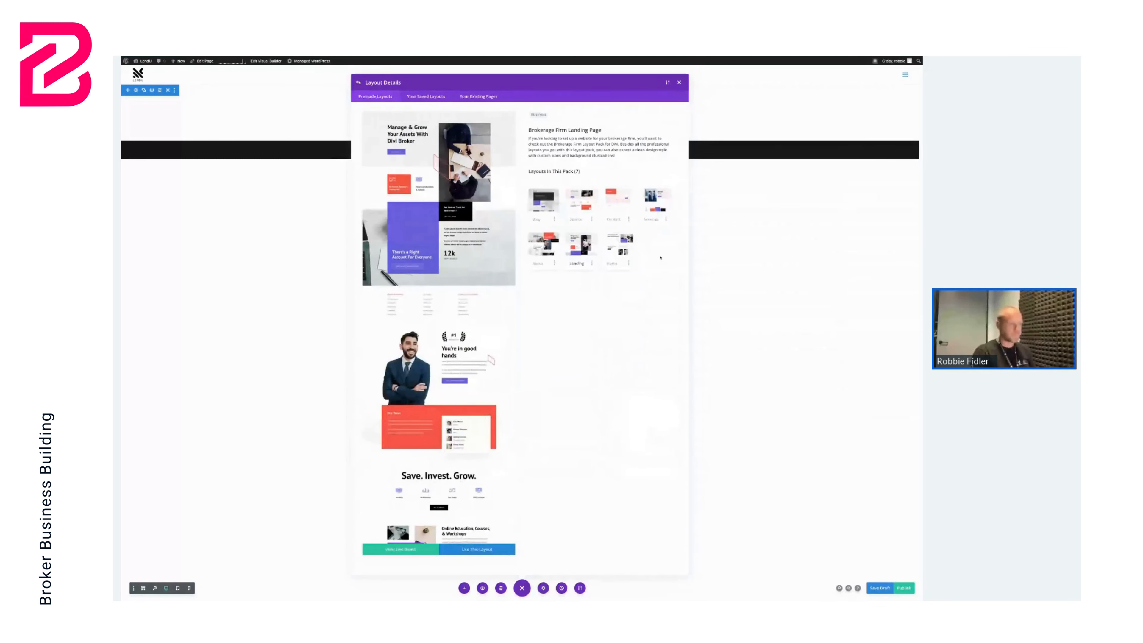
pyautogui.click(541, 263)
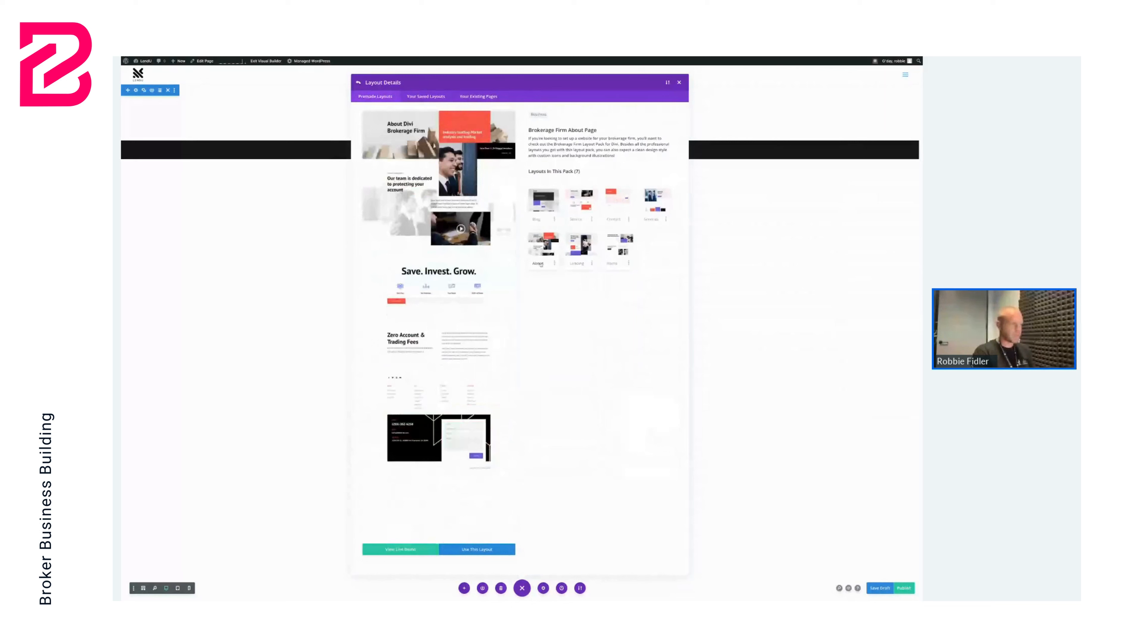
pyautogui.click(535, 229)
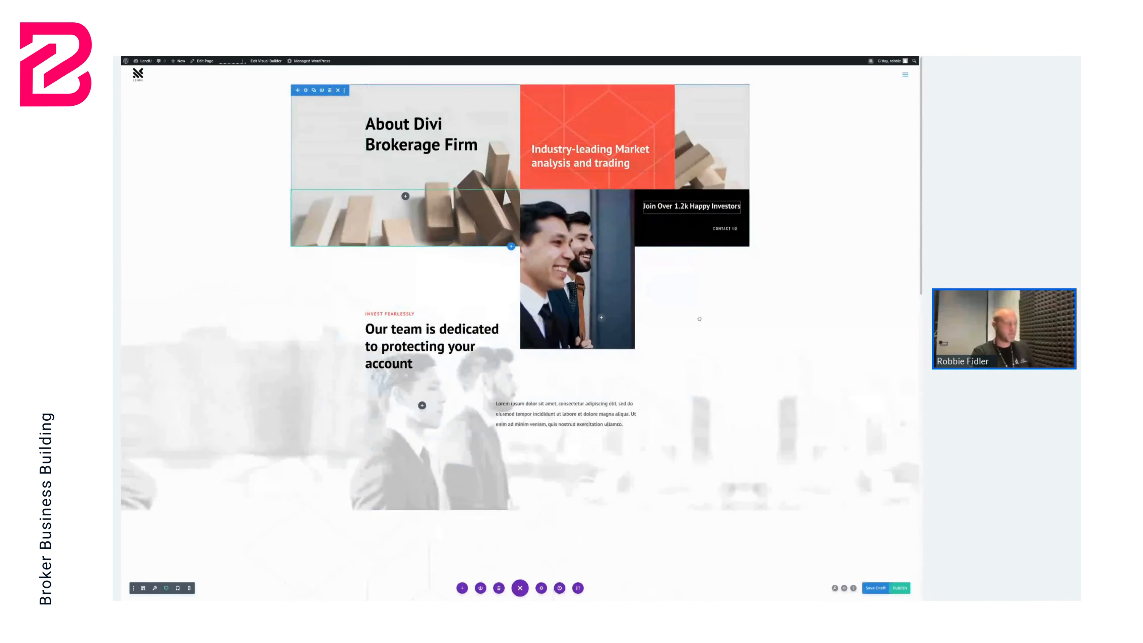
# Insert a four-column row below the feature icons in the "Save. Invest. Grow." section and add an Icon module to its first column
pyautogui.scroll(-15, 697, 319)
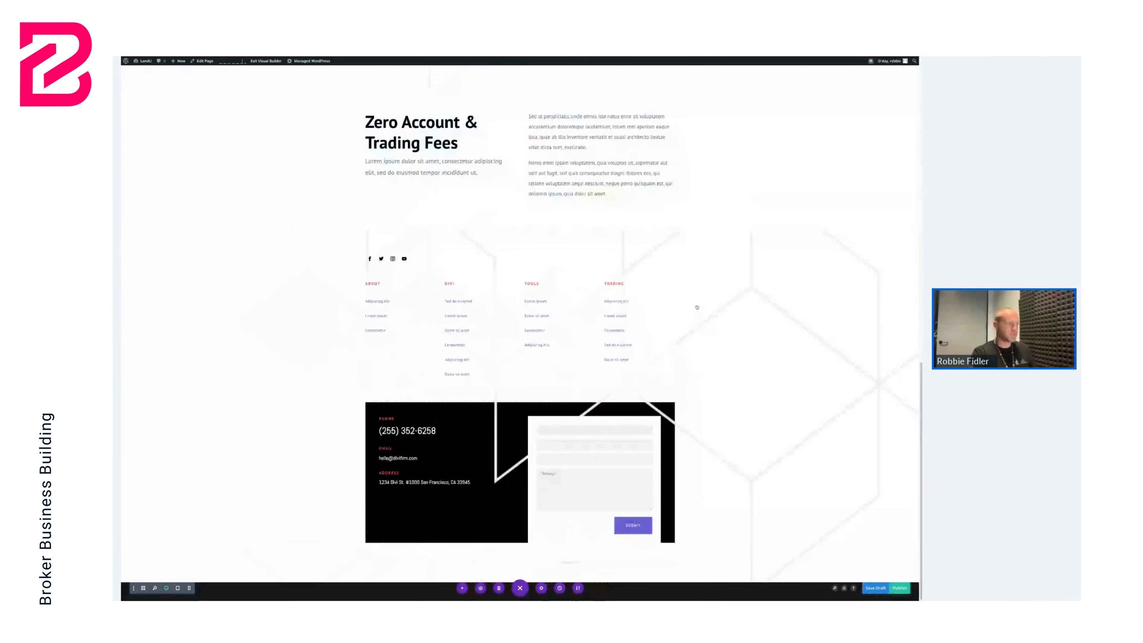
pyautogui.scroll(10, 698, 308)
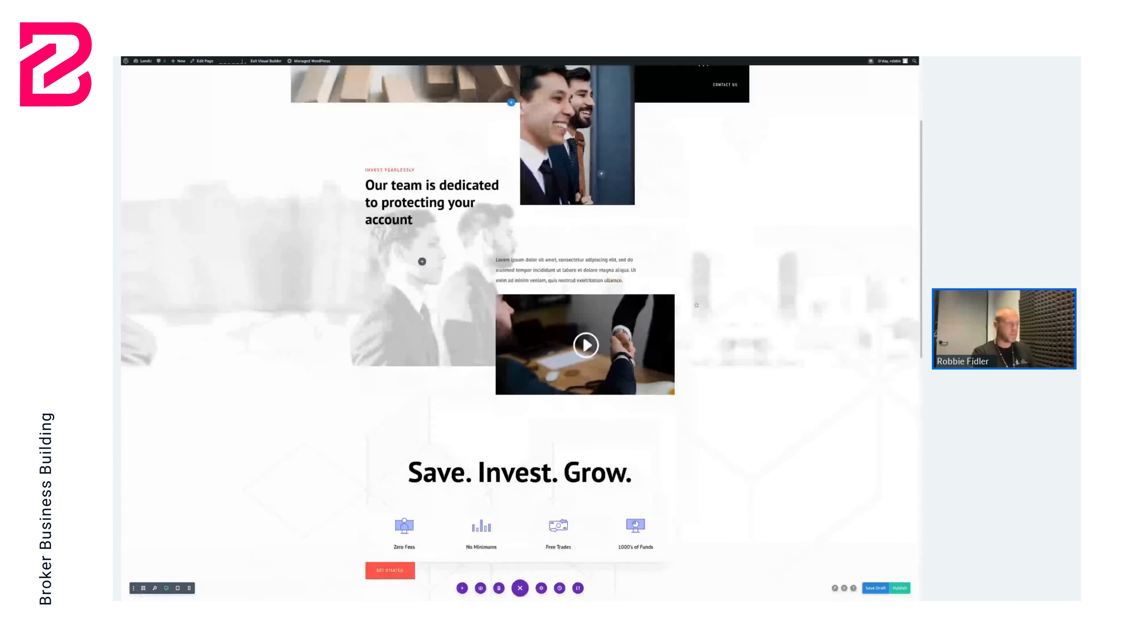
pyautogui.scroll(3, 697, 305)
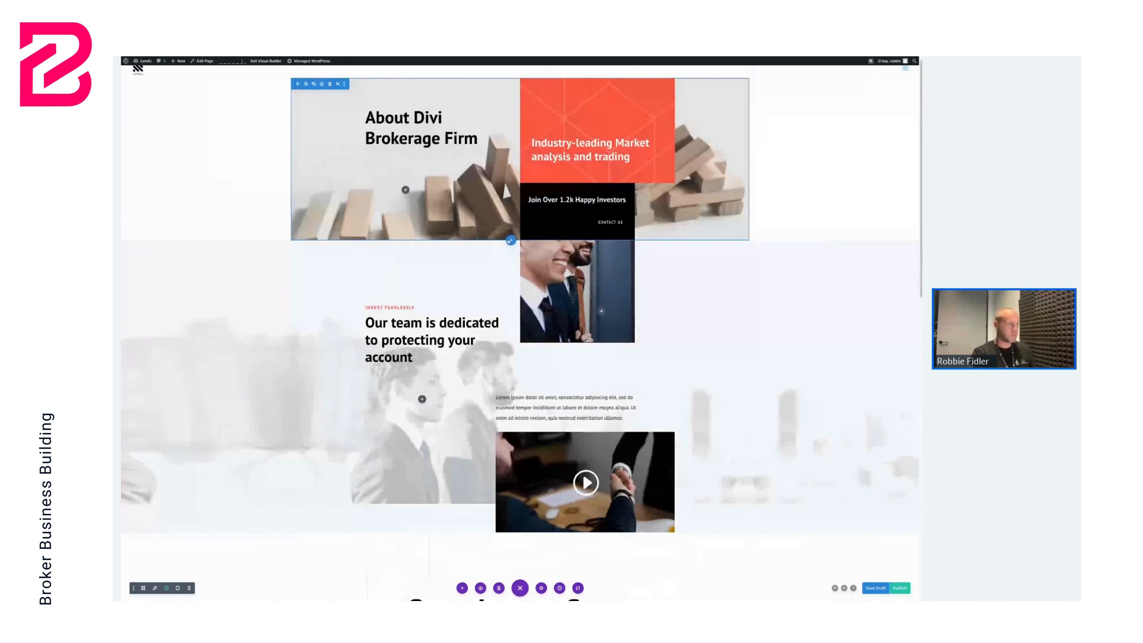
pyautogui.scroll(-8, 514, 266)
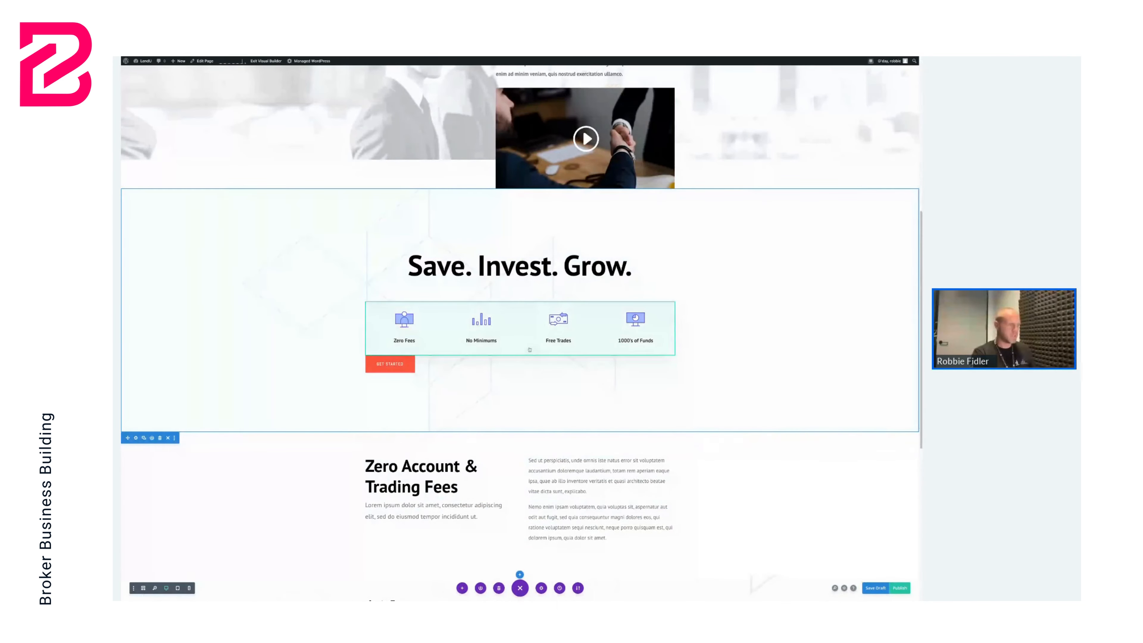
pyautogui.click(519, 356)
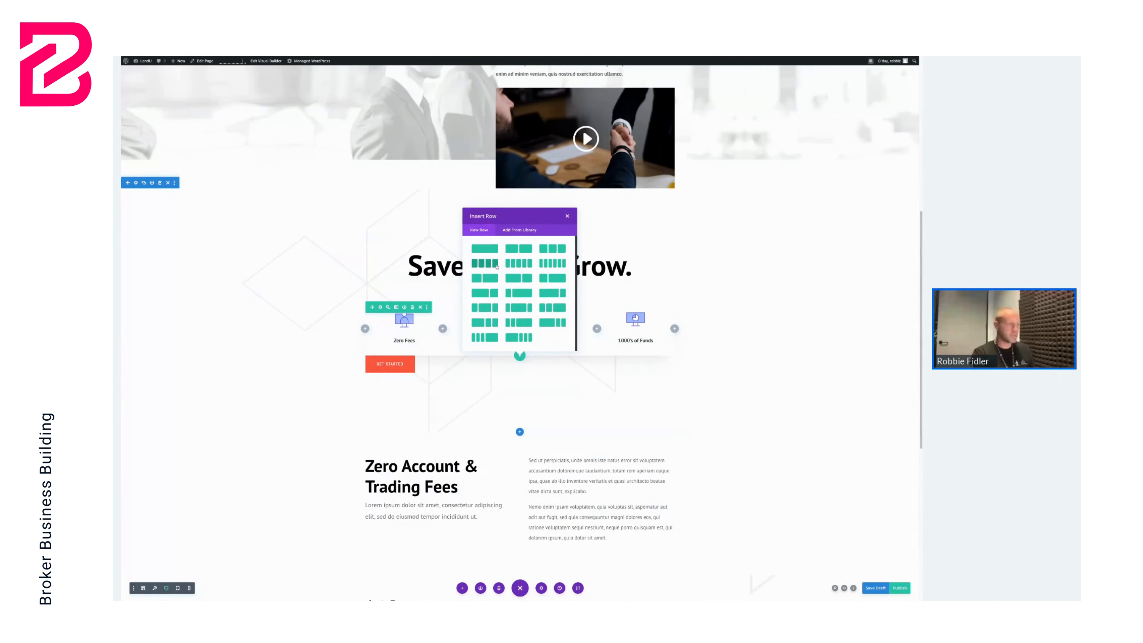
pyautogui.click(497, 264)
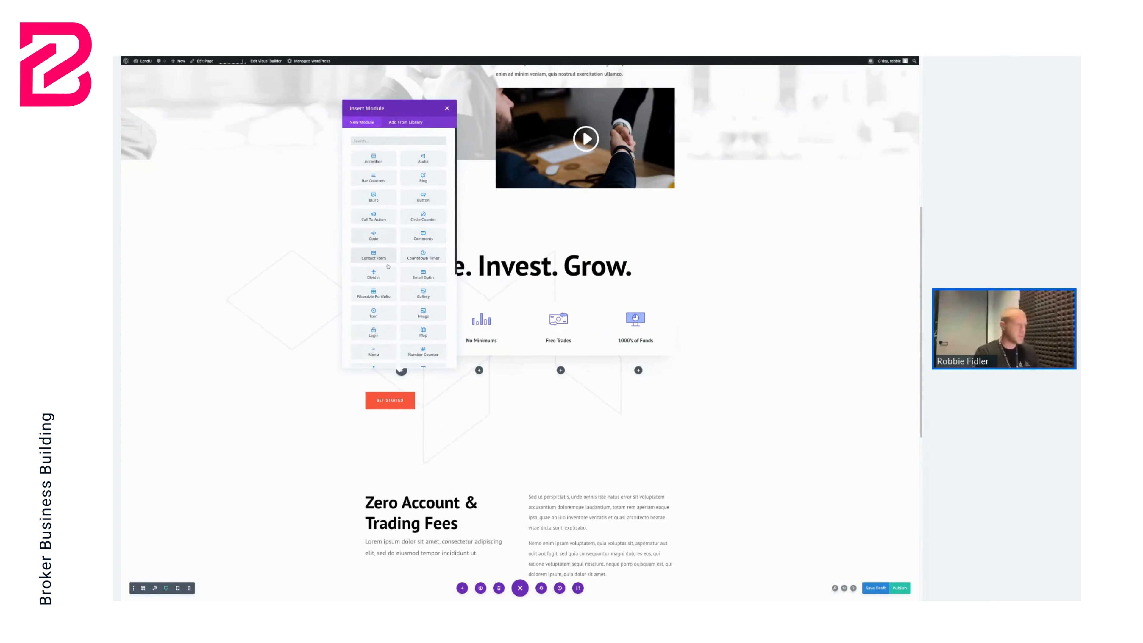
pyautogui.scroll(-1, 378, 311)
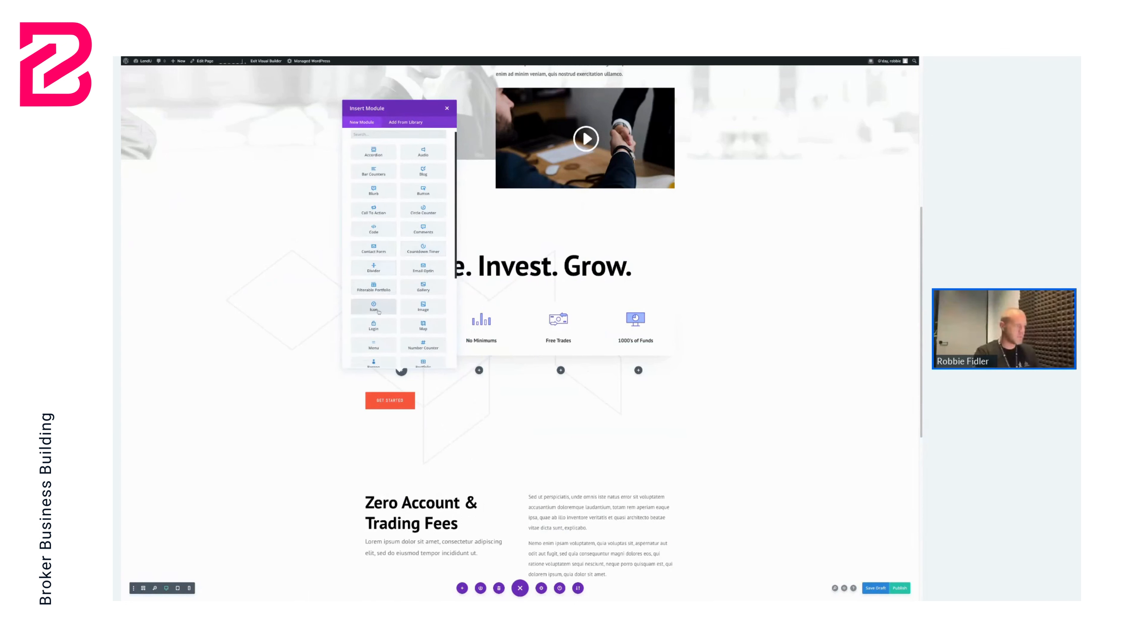
pyautogui.click(374, 307)
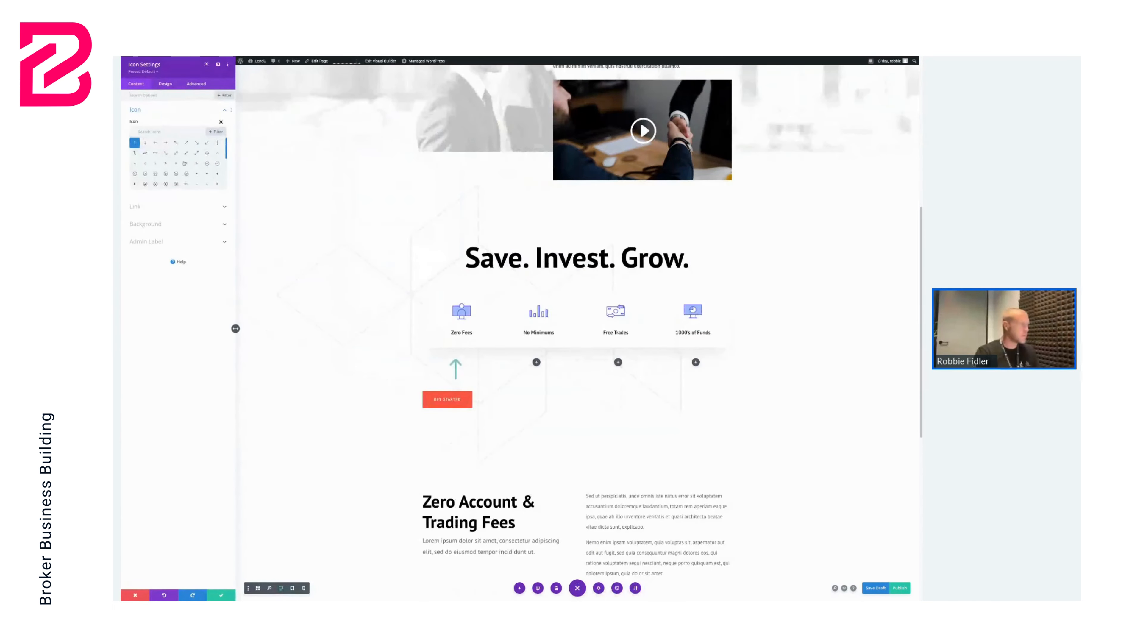
# Change the icon to a circled question mark, try blue and red, and set its colour to black
pyautogui.scroll(-5, 184, 163)
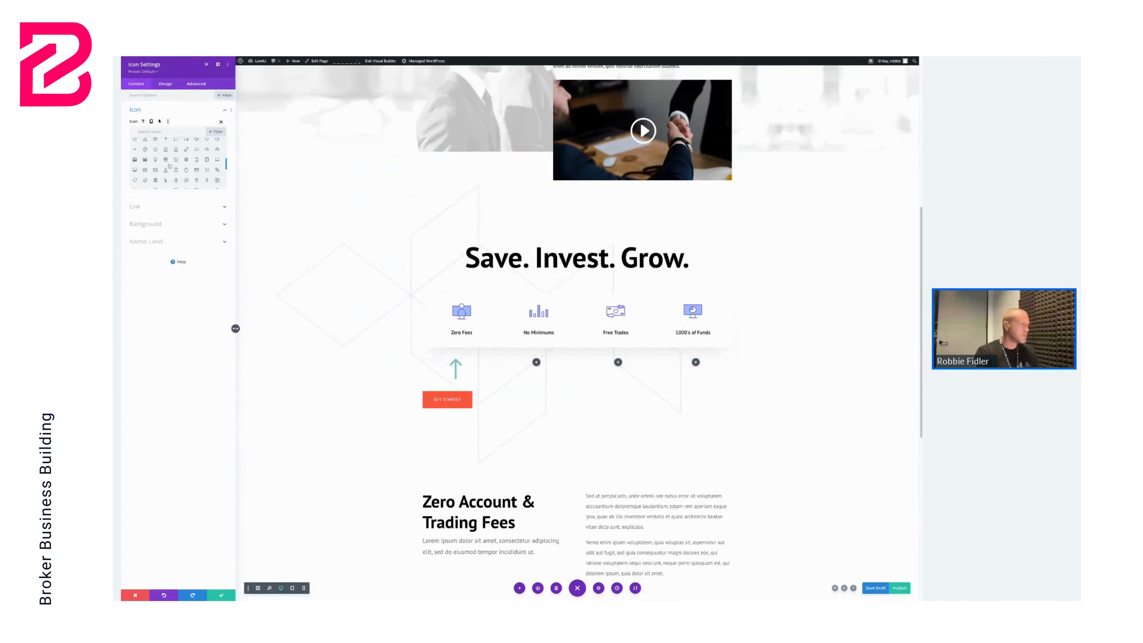
pyautogui.click(155, 141)
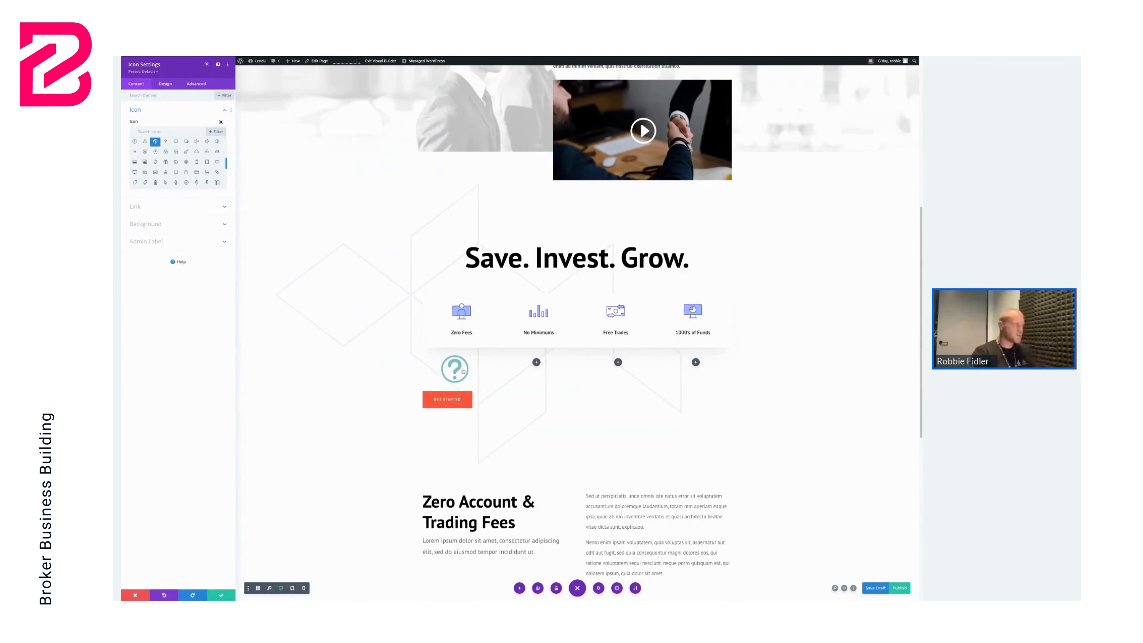
pyautogui.click(165, 83)
pyautogui.click(172, 110)
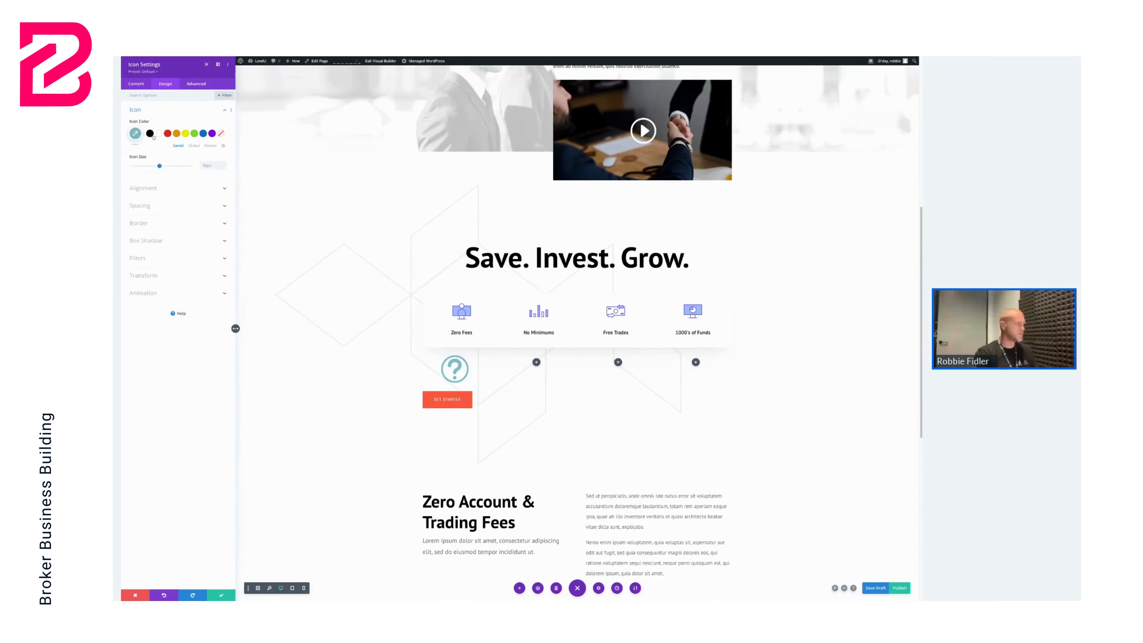
pyautogui.click(150, 134)
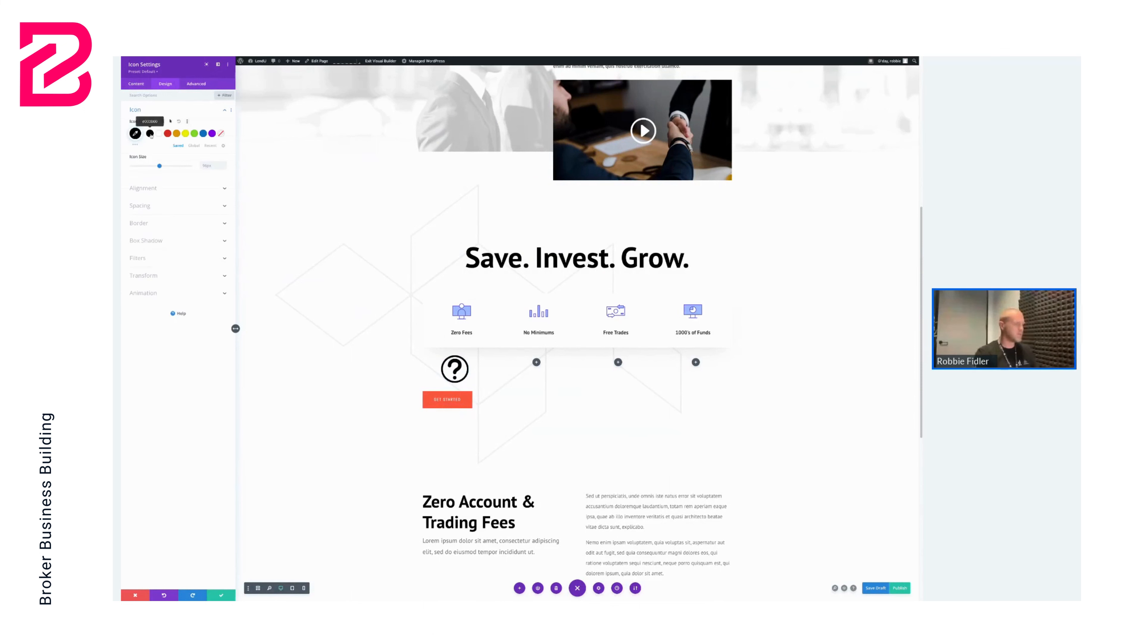
pyautogui.click(204, 134)
pyautogui.click(167, 133)
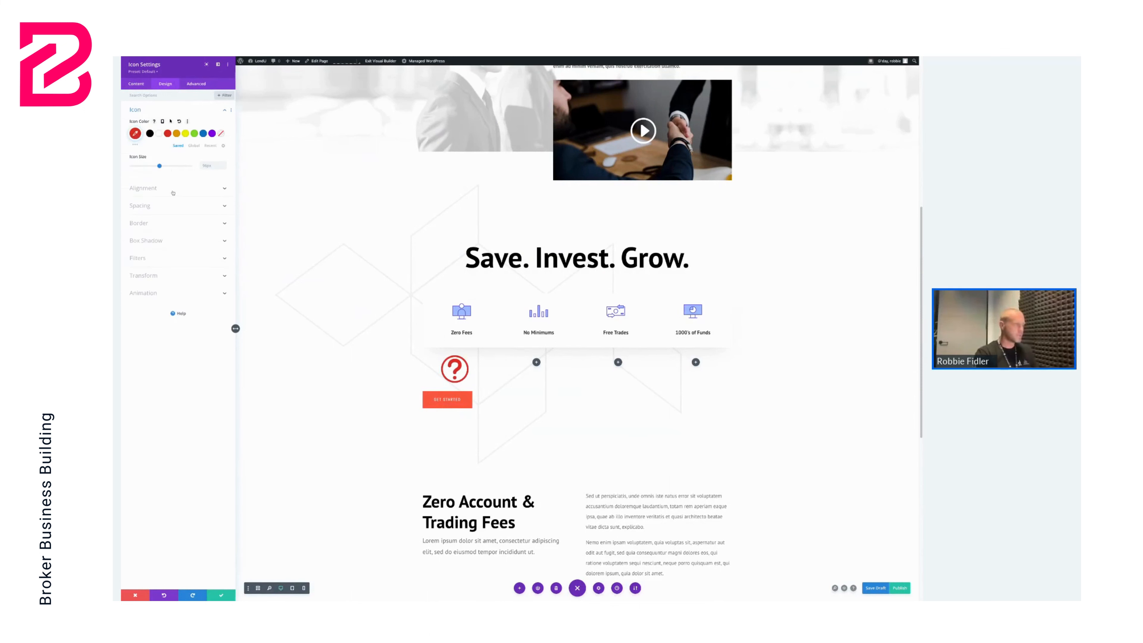
pyautogui.click(151, 134)
# Try a box shadow around the question mark icon and preview the Fade, Slide and Bounce animation styles
pyautogui.click(148, 241)
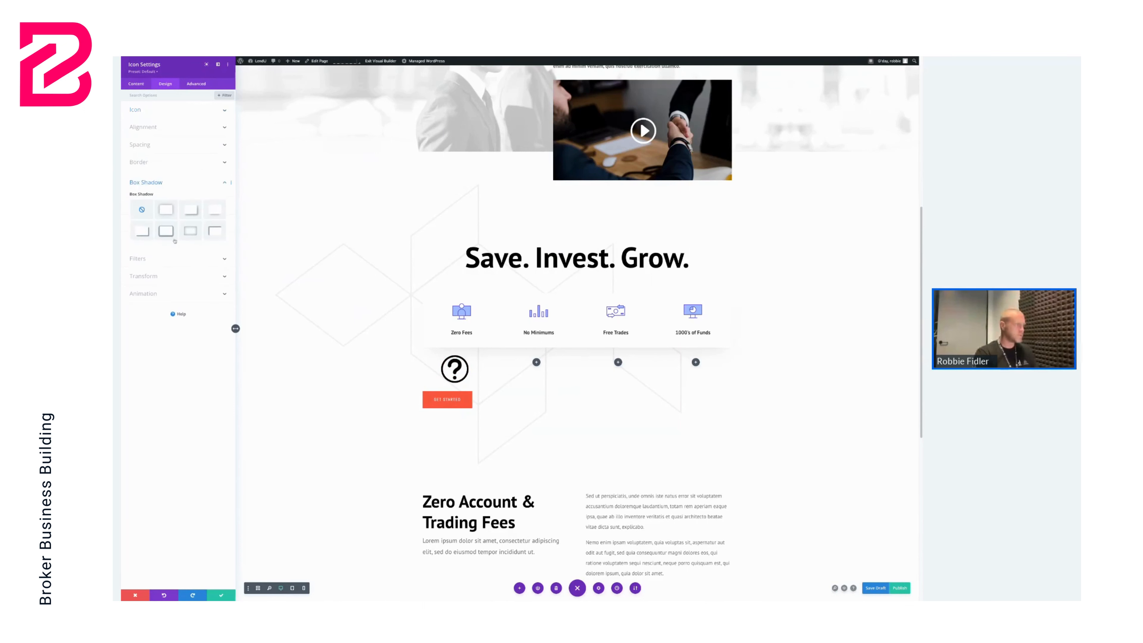
pyautogui.click(166, 231)
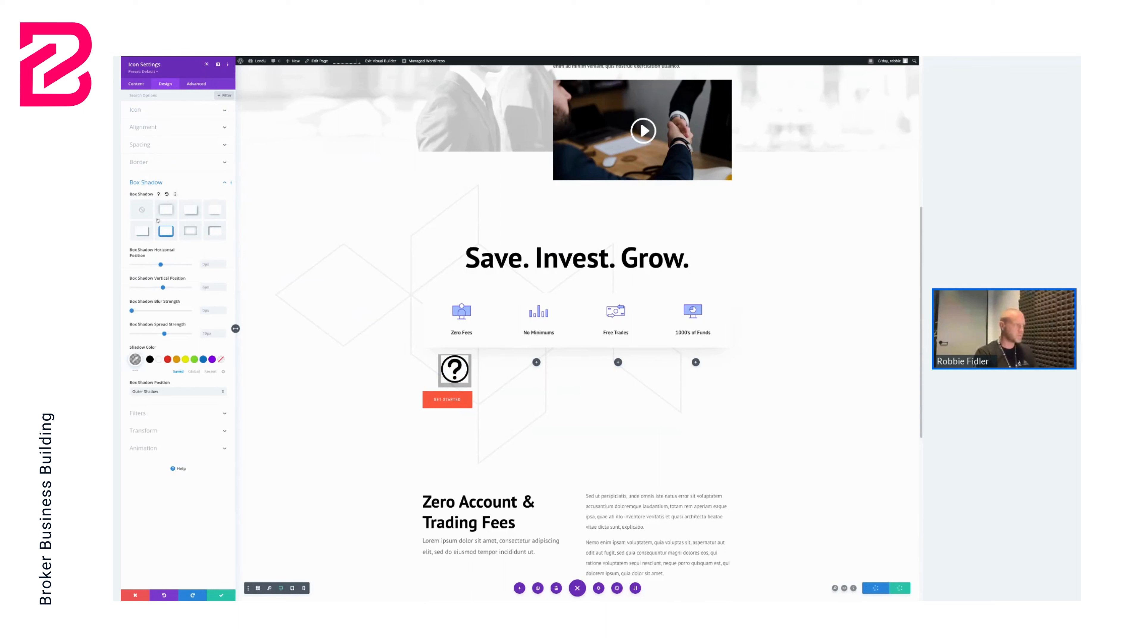
pyautogui.click(166, 231)
pyautogui.click(165, 297)
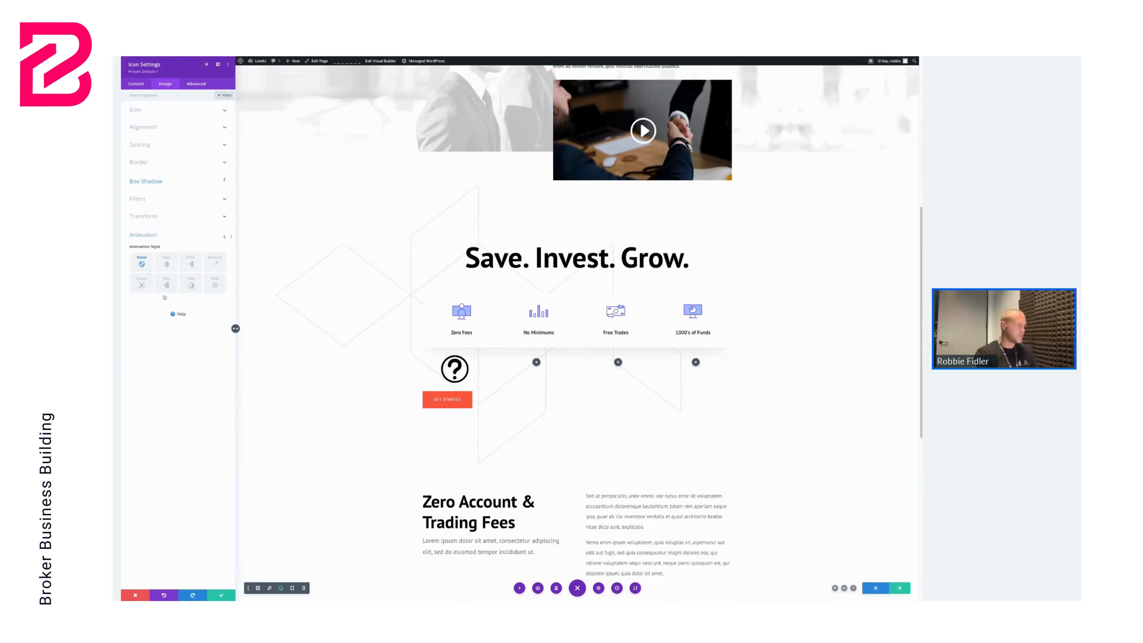
pyautogui.click(167, 264)
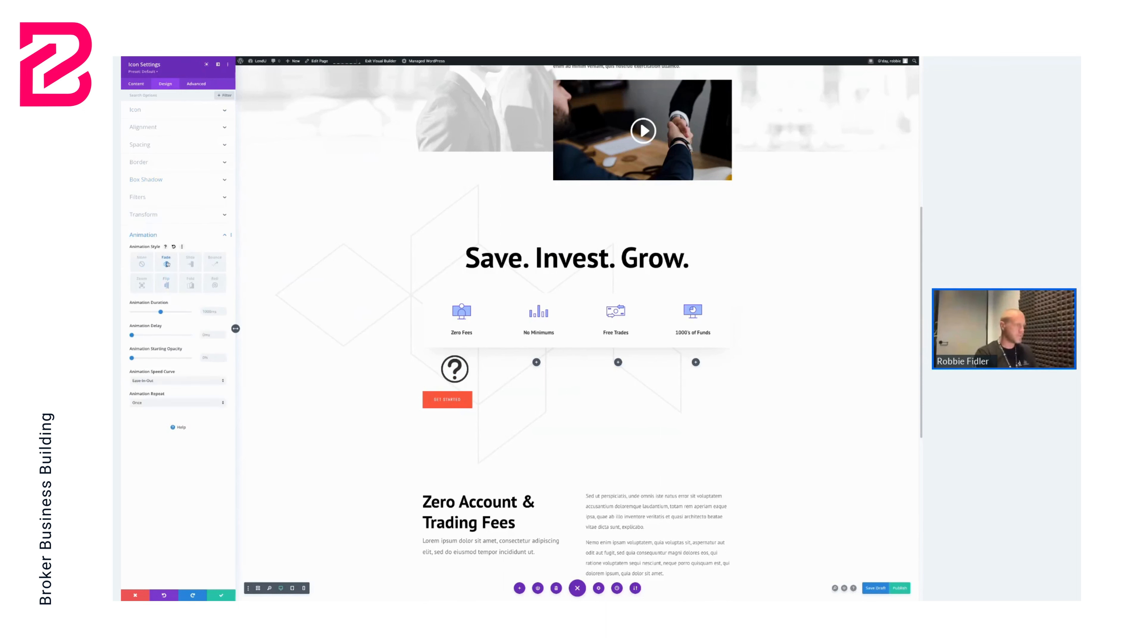
pyautogui.click(190, 264)
pyautogui.click(215, 263)
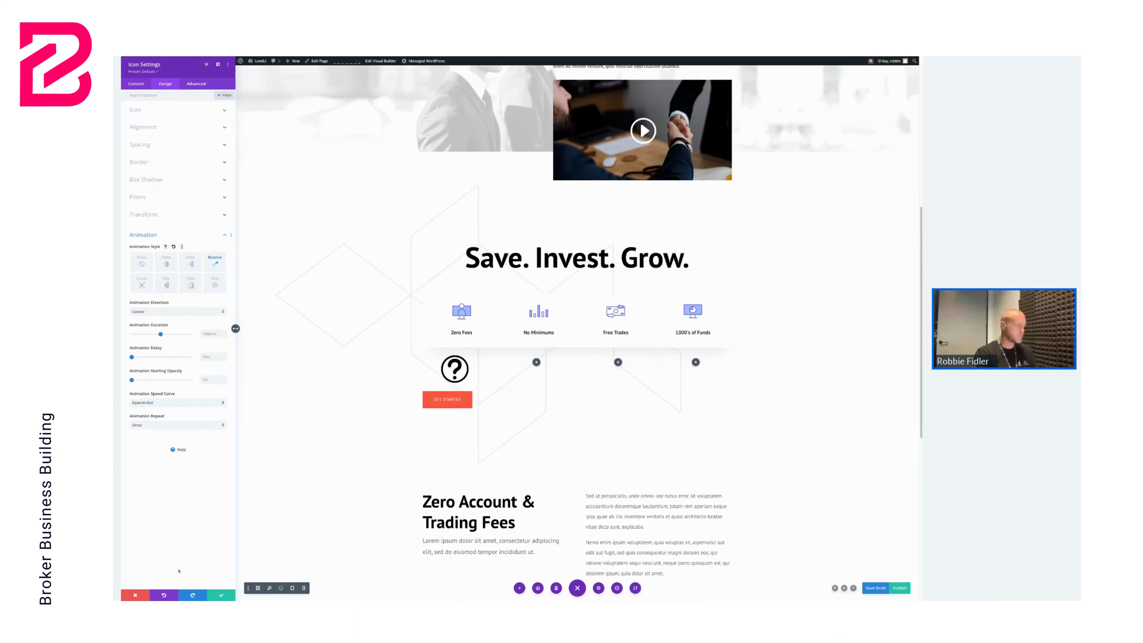
# Discard the icon settings changes and delete the added four-column row
pyautogui.click(136, 595)
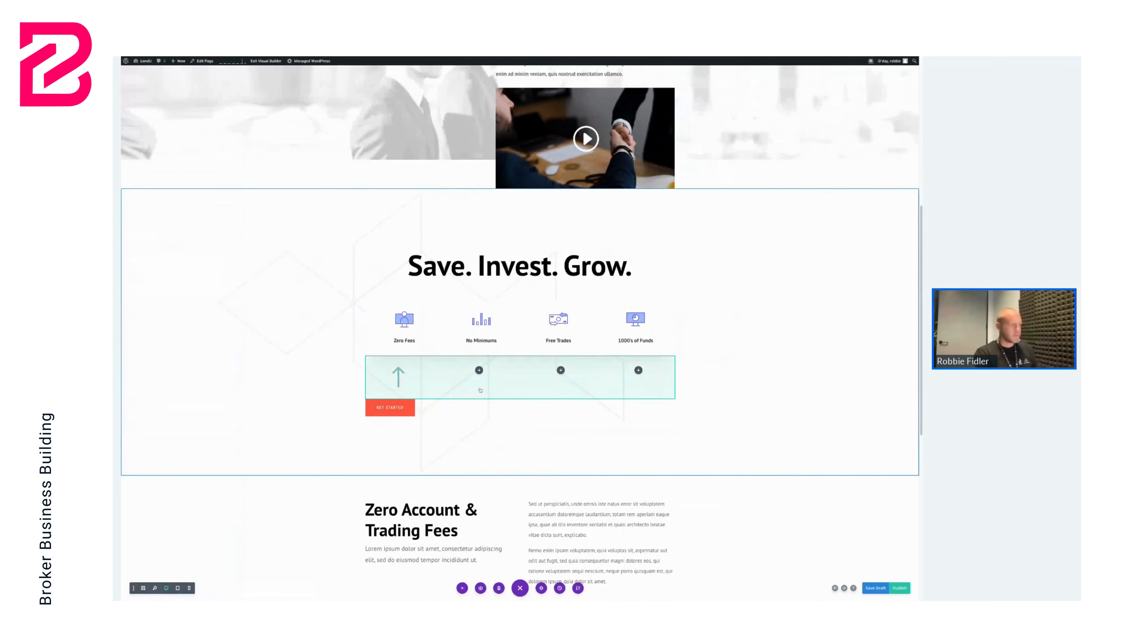
pyautogui.moveTo(529, 378)
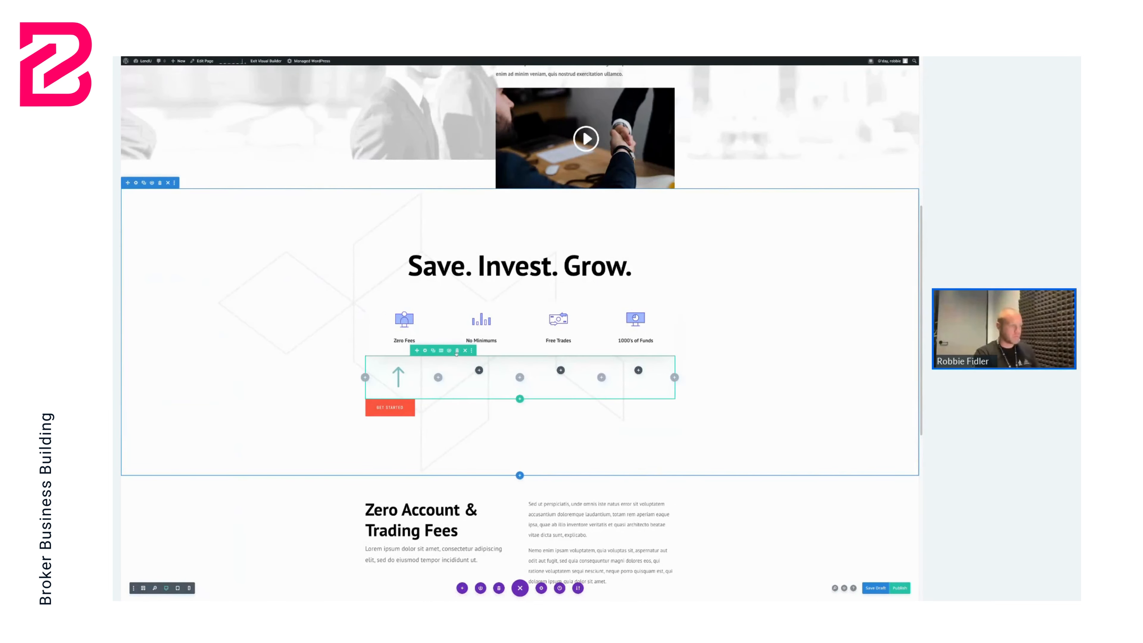
pyautogui.click(458, 352)
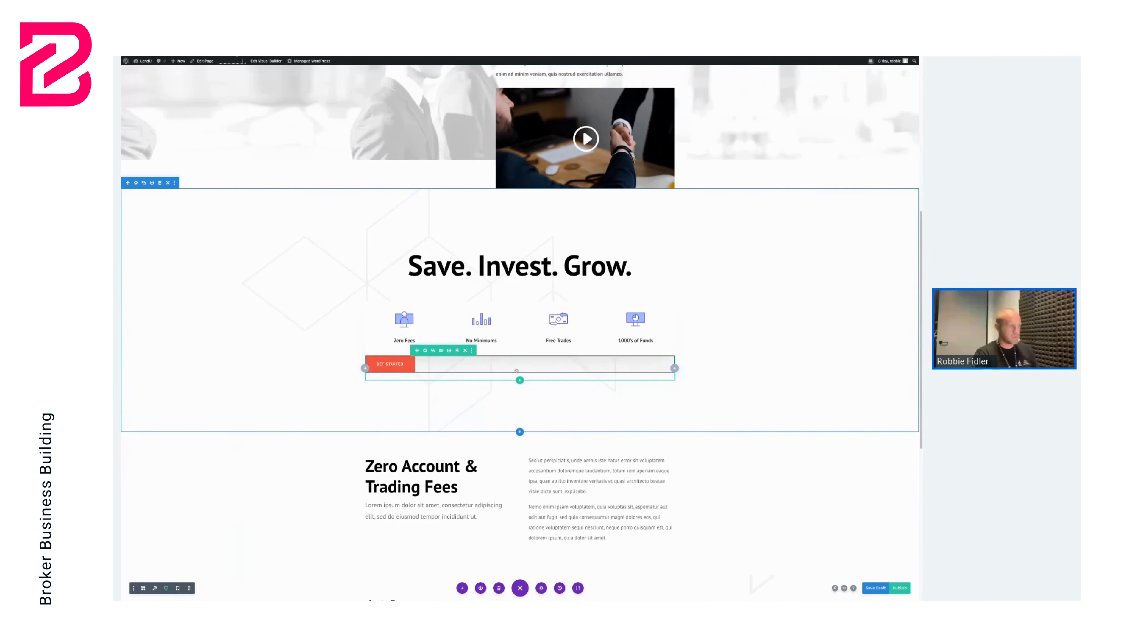